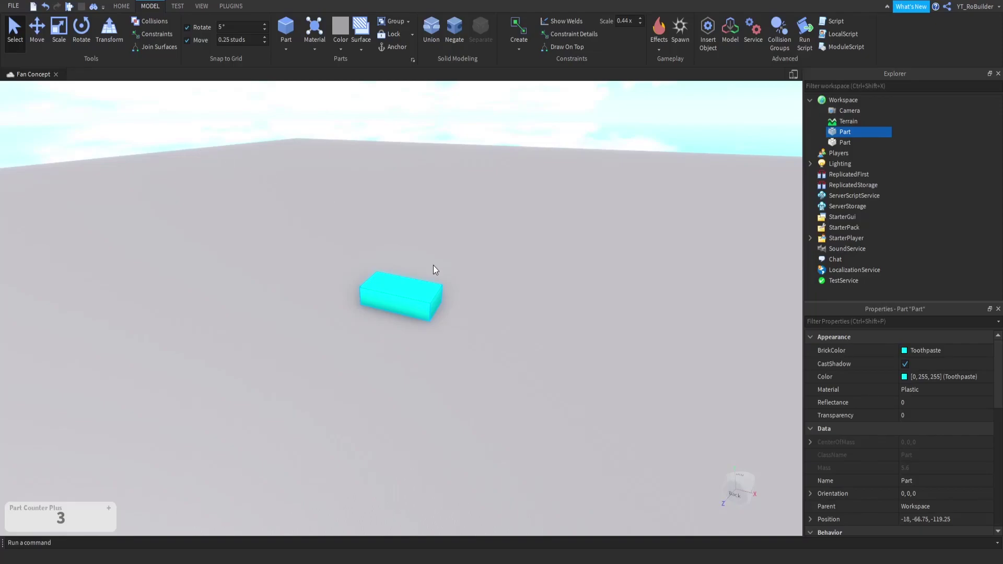
Step: Deselect the cyan part and fly the camera backward and forward from it
right_drag(445, 263, 445, 263)
click(445, 263)
key(s)
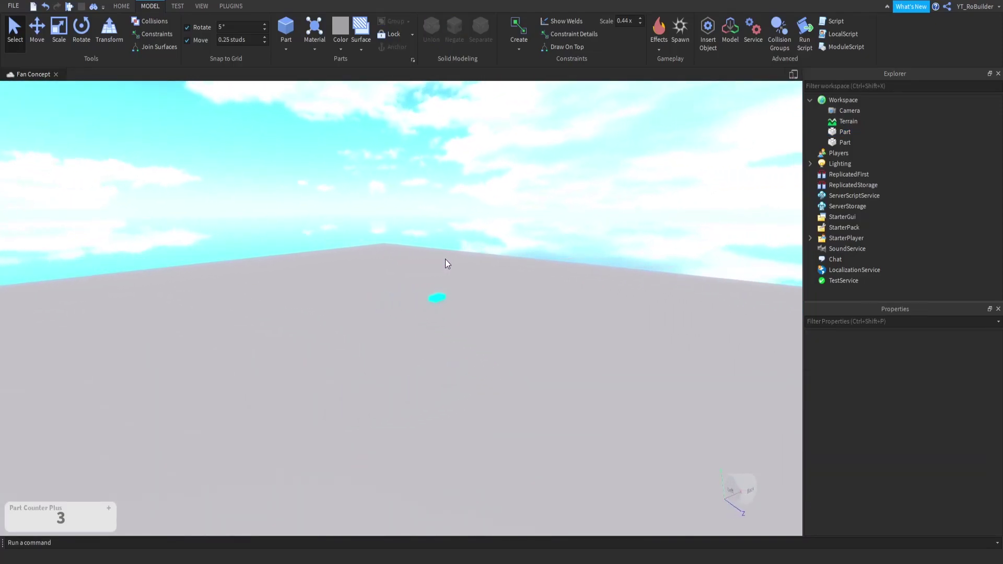
key(w)
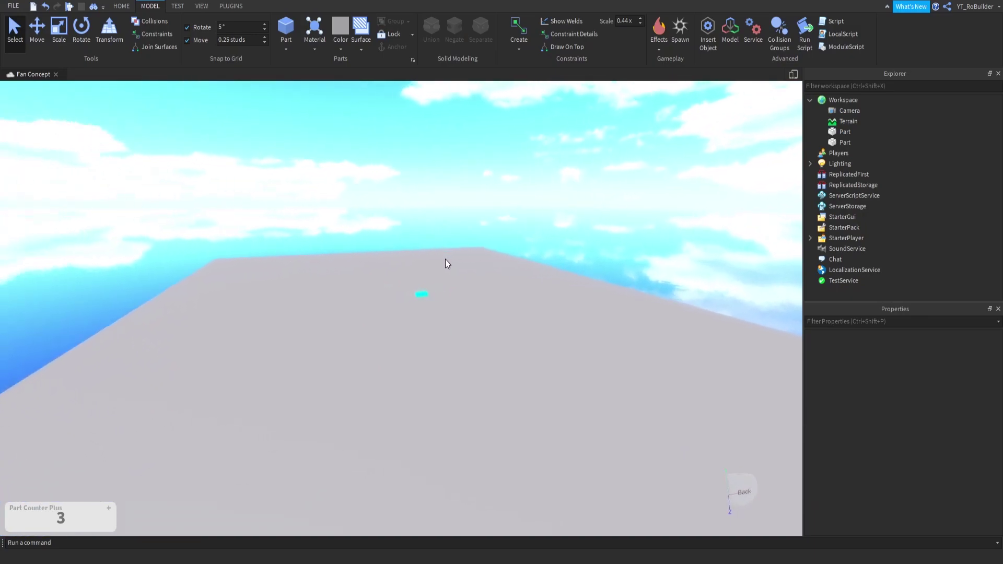
key(s)
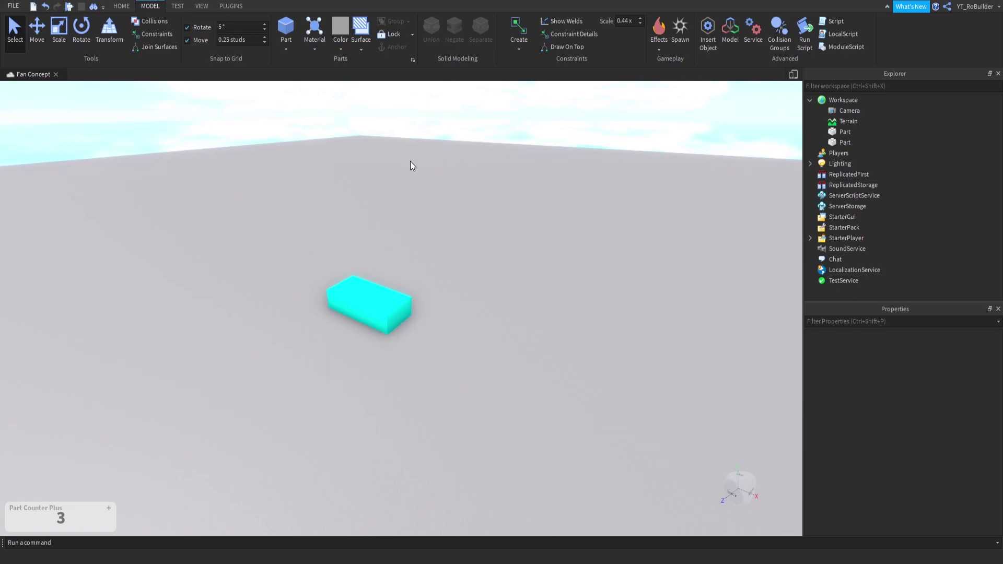
scroll(439, 263, down, 5)
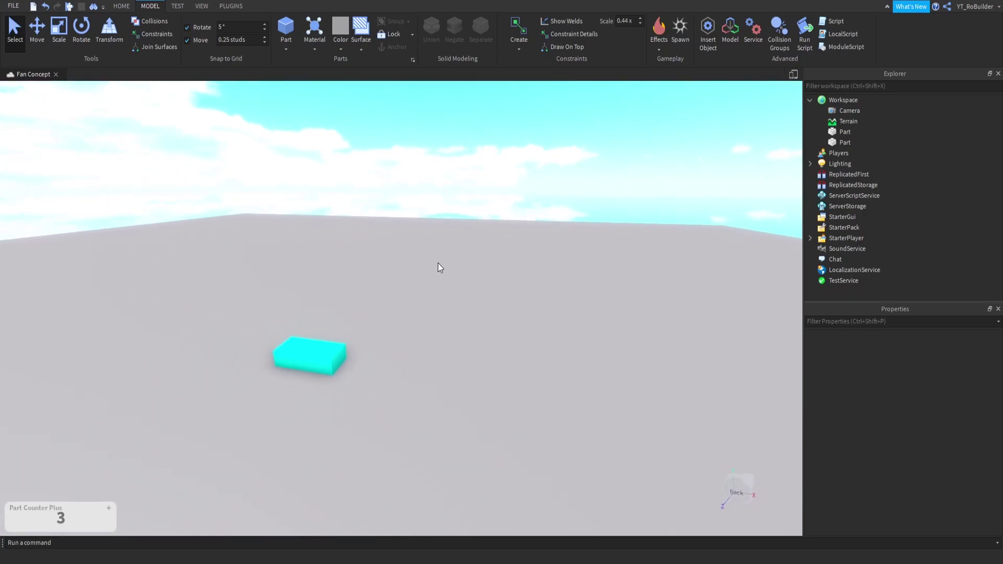
Step: Swing the view toward the water and select the distant cyan part
right_drag(438, 263, 438, 262)
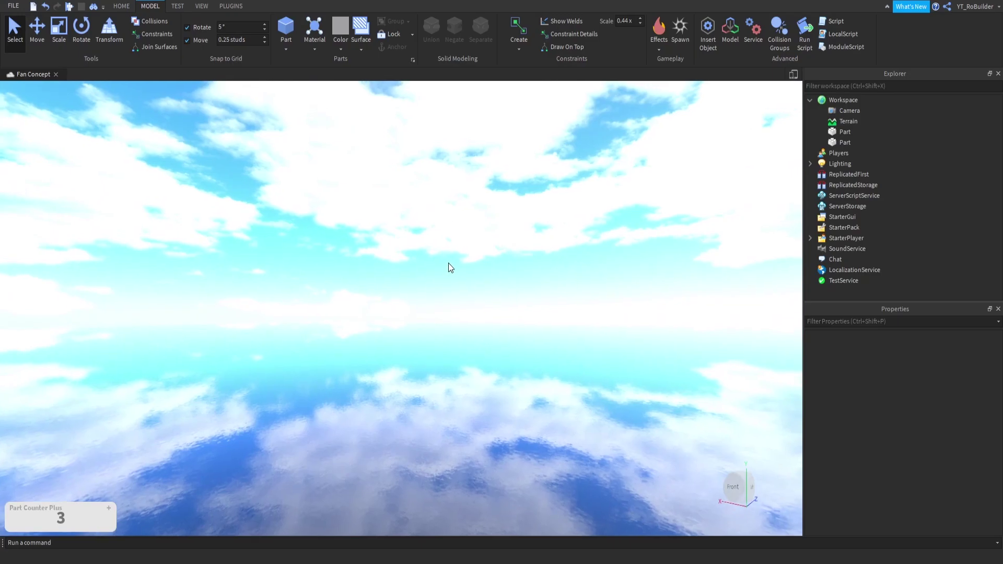
right_drag(448, 267, 443, 270)
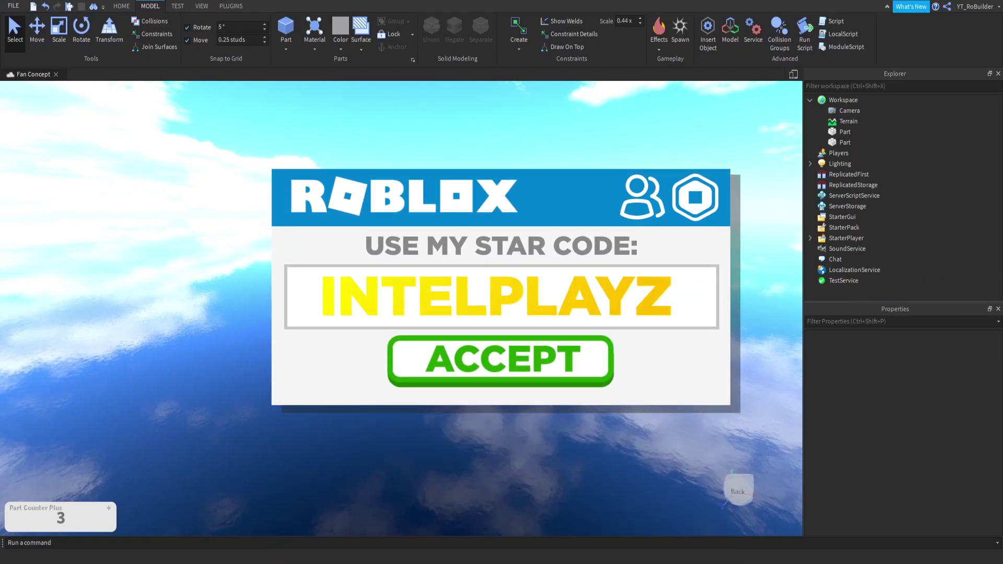
click(416, 274)
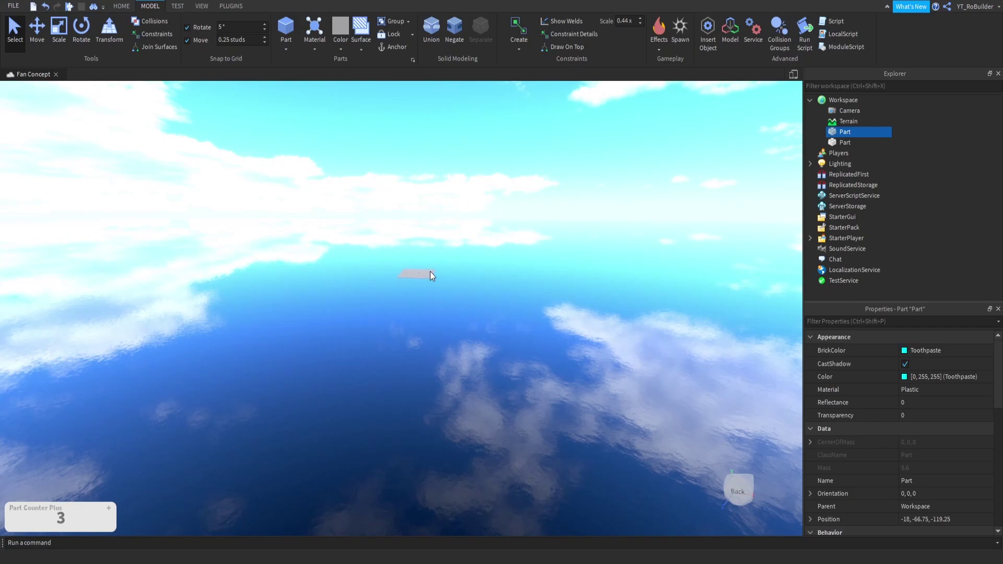
click(490, 255)
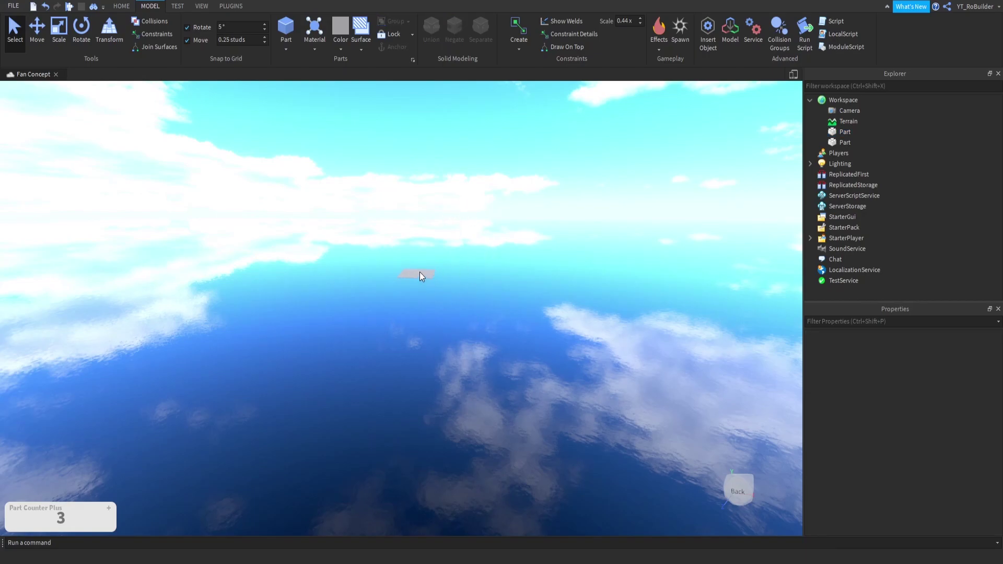
click(418, 272)
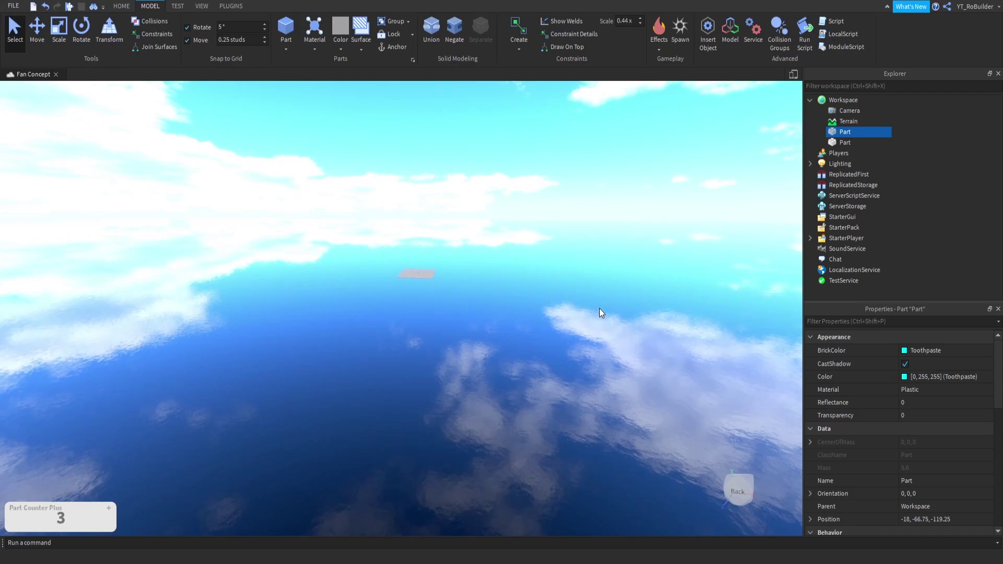
key(f)
right_drag(507, 264, 528, 203)
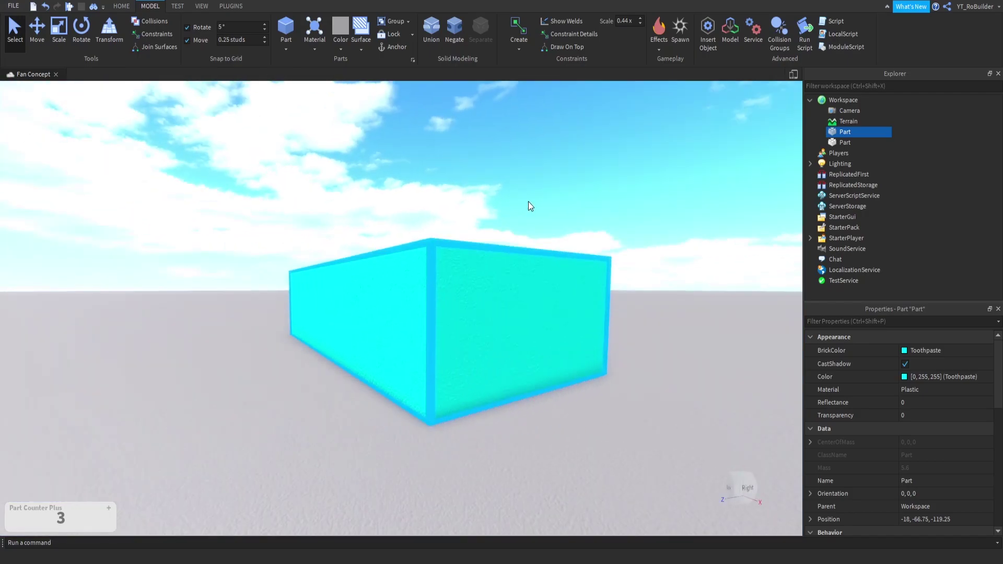
scroll(529, 202, down, 10)
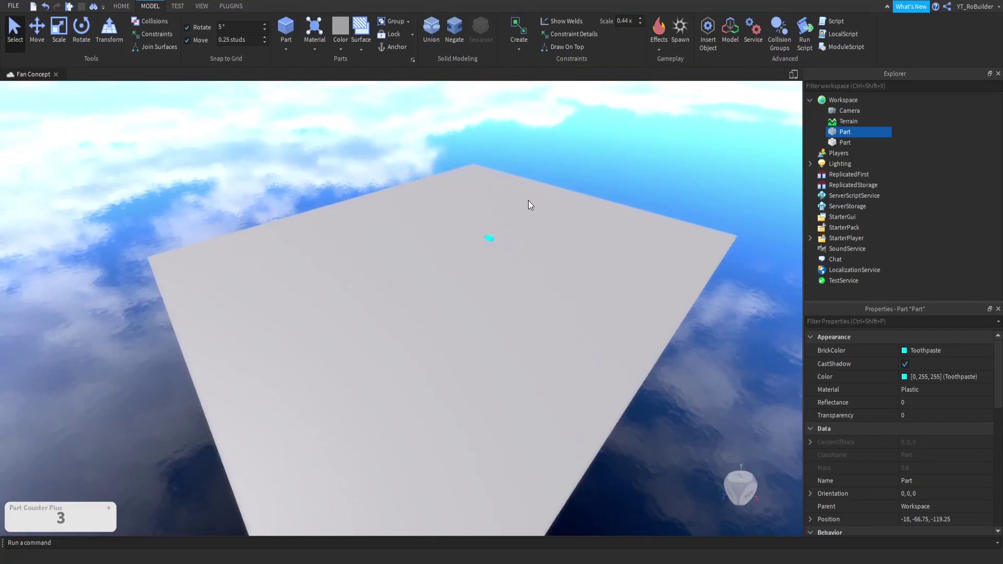
key(ctrl+d)
key(ctrl+d)
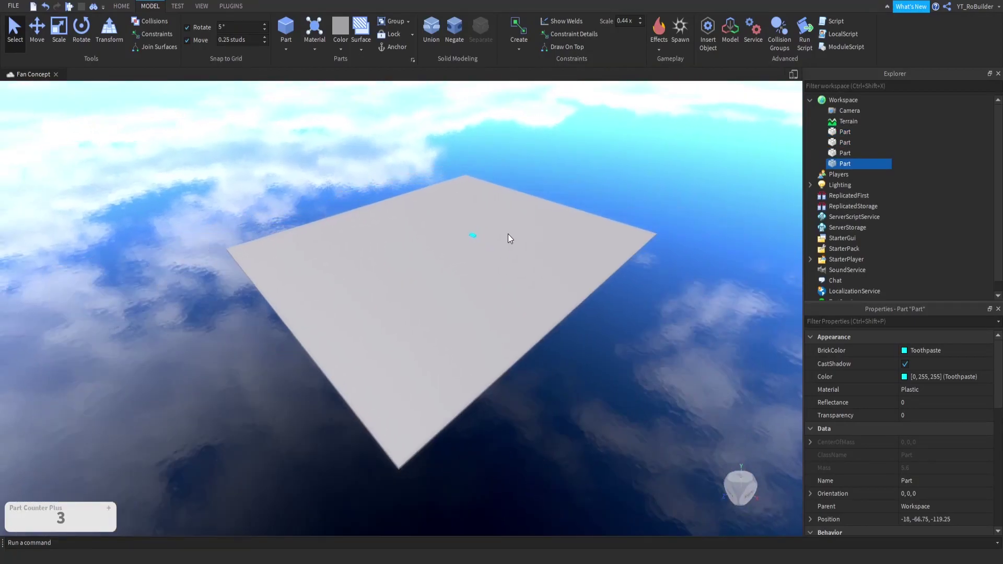
key(ctrl+d)
key(ctrl+d)
key(ctrl+d)
key(ctrl+d)
key(f)
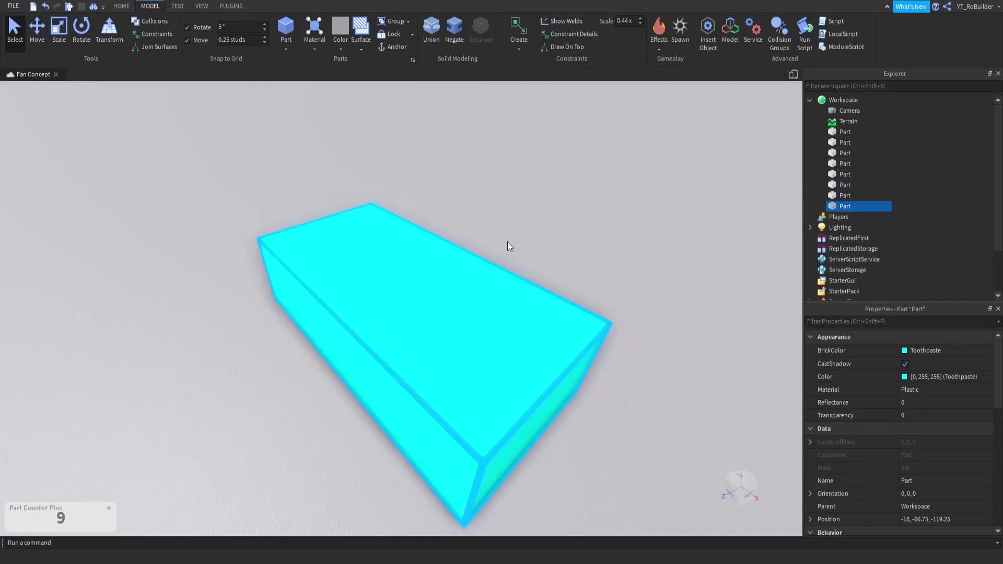
right_drag(507, 242, 507, 246)
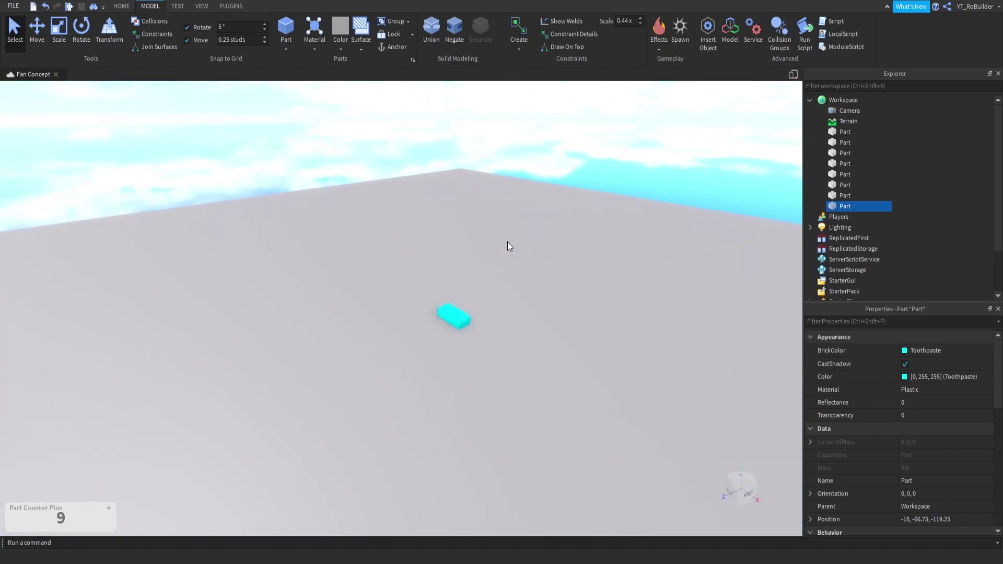
mouse_move(452, 311)
mouse_down()
mouse_move(432, 276)
mouse_move(453, 277)
mouse_up()
drag(423, 325, 463, 304)
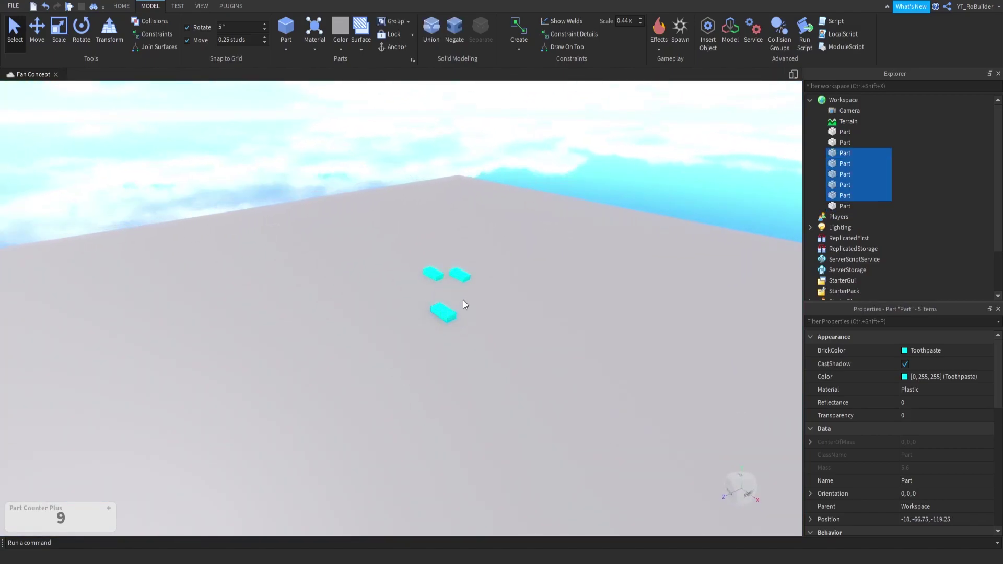
drag(402, 263, 502, 333)
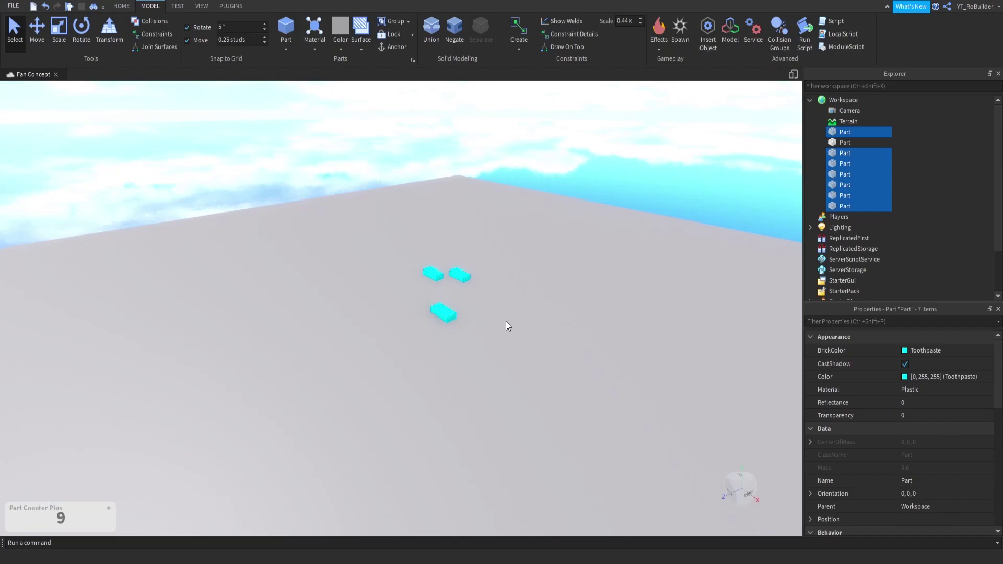
scroll(506, 321, up, 5)
right_drag(465, 316, 465, 317)
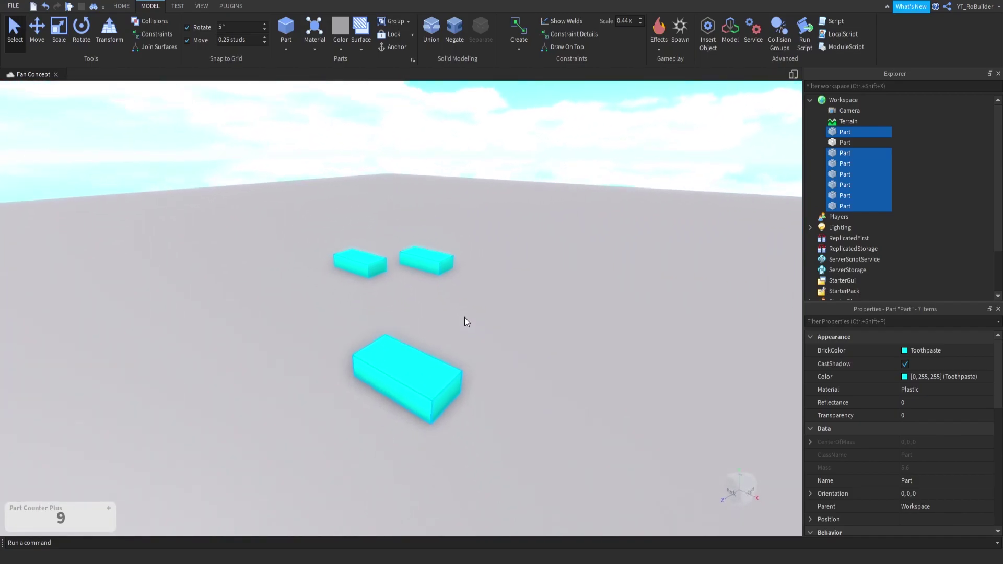
scroll(465, 322, down, 5)
key(Delete)
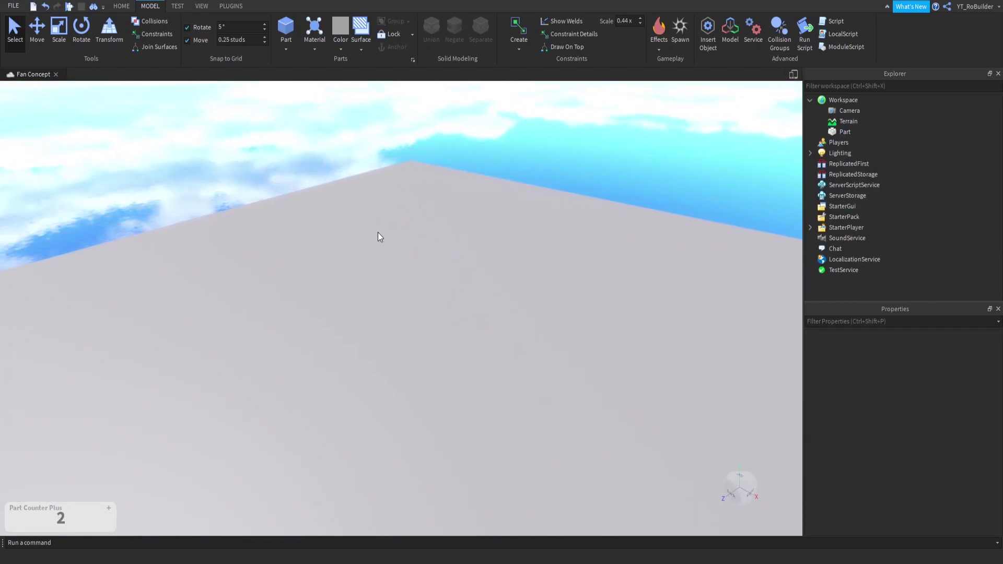
key(ctrl+z)
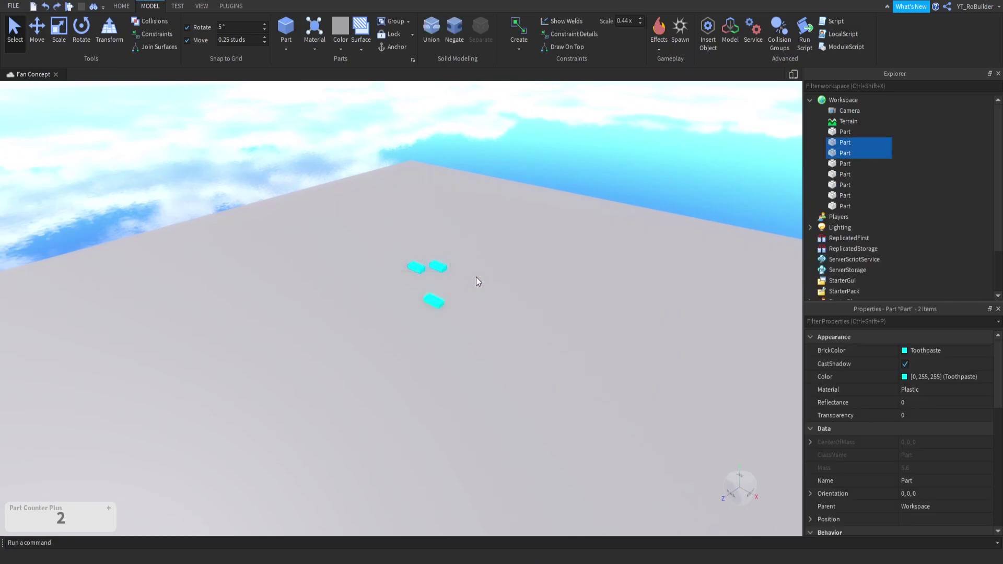
key(ctrl+z)
key(ctrl+z)
key(ctrl+z)
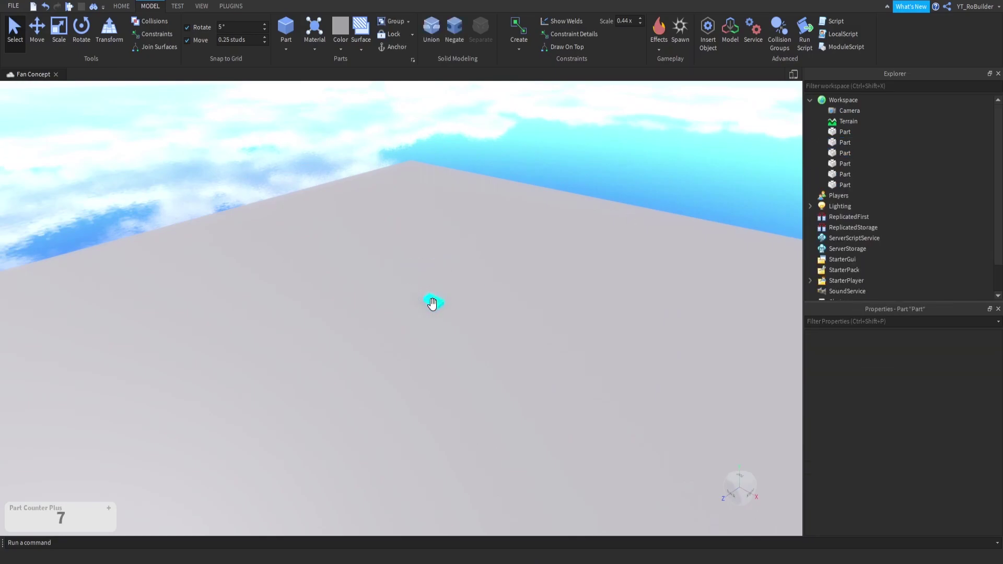
key(ctrl+z)
key(ctrl+z)
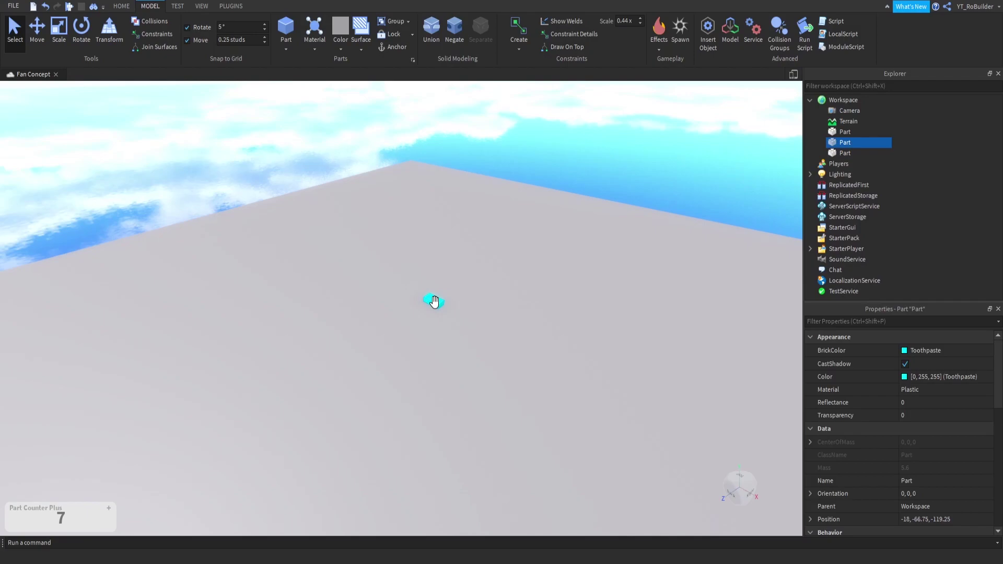
key(ctrl+z)
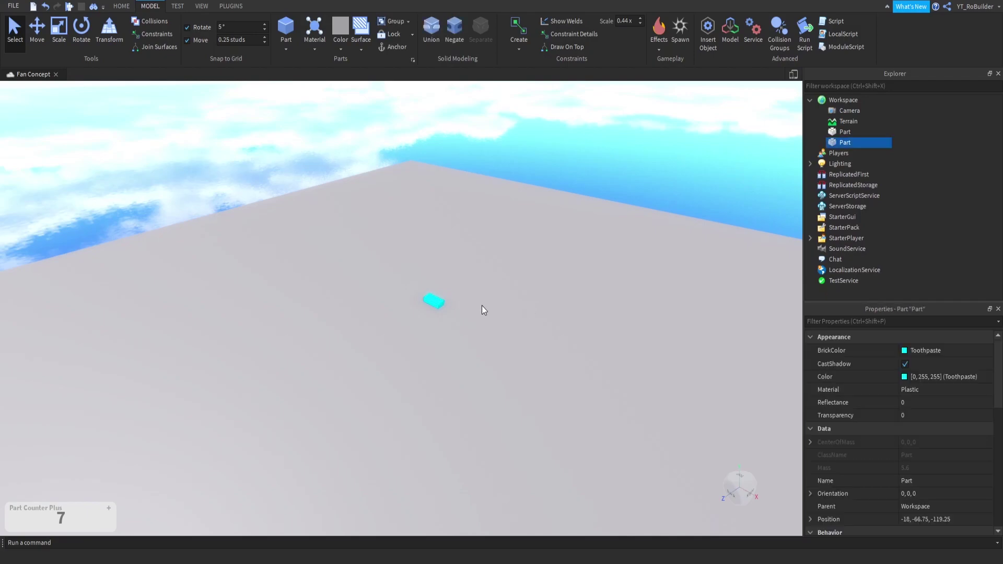
scroll(473, 294, up, 3)
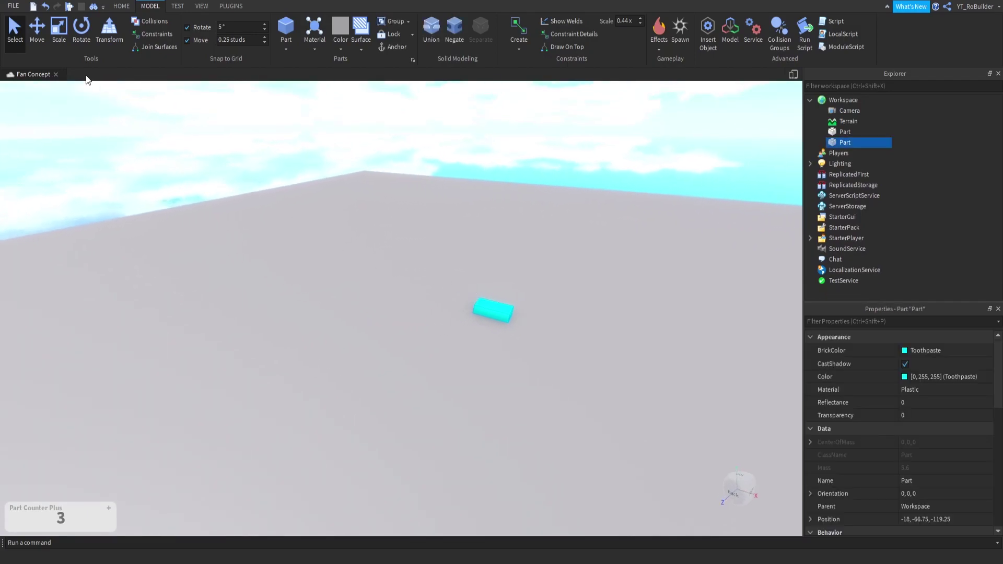
Step: Stretch the cyan part into a long bar with the Scale tool, then undo
click(63, 29)
key(f)
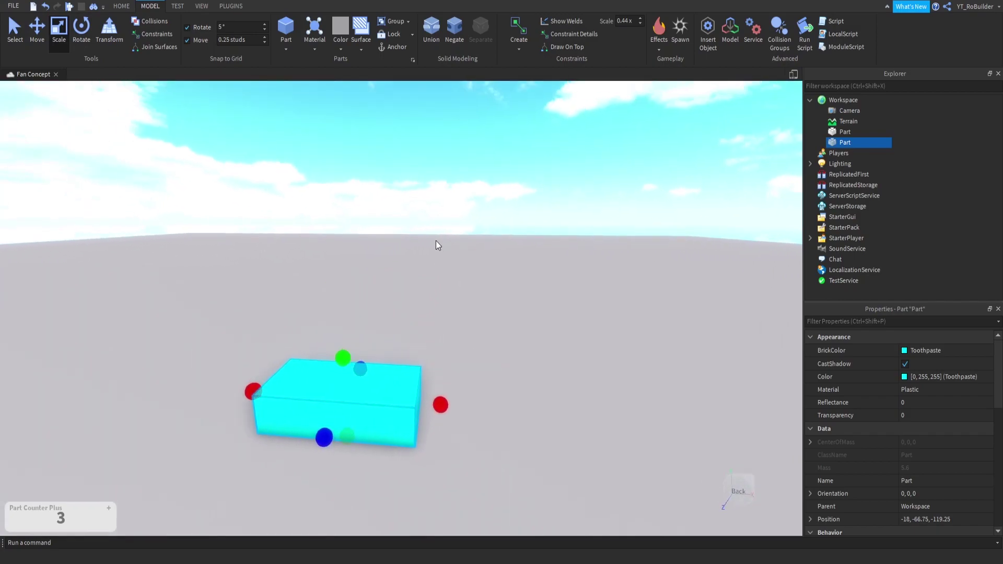
scroll(437, 251, down, 2)
drag(444, 314, 667, 302)
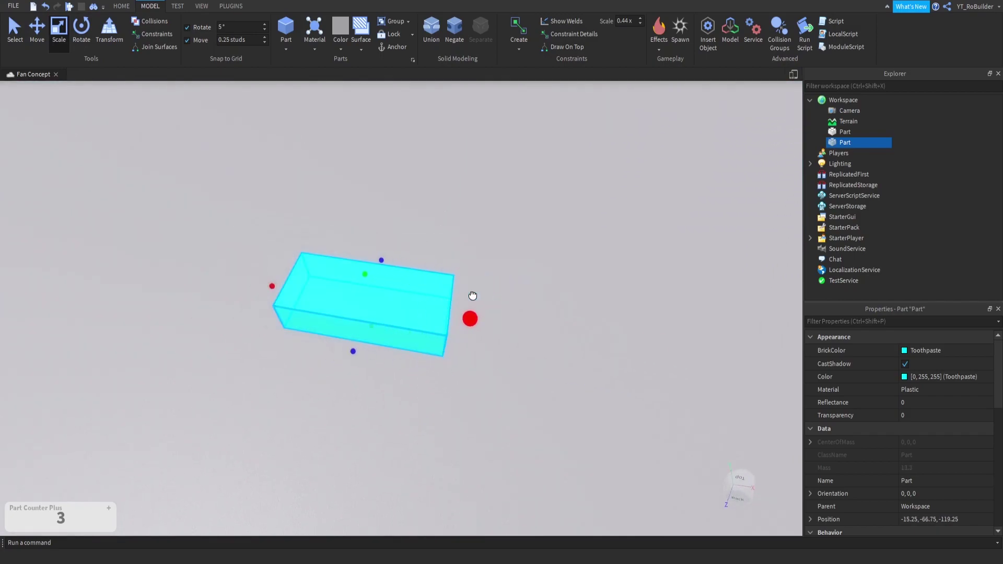
right_drag(667, 301, 459, 283)
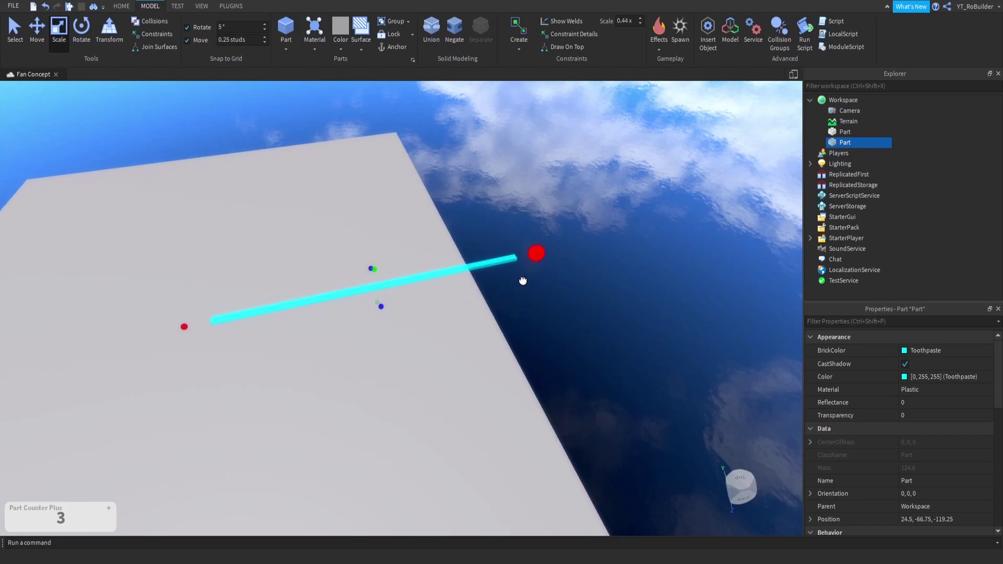
drag(459, 283, 347, 247)
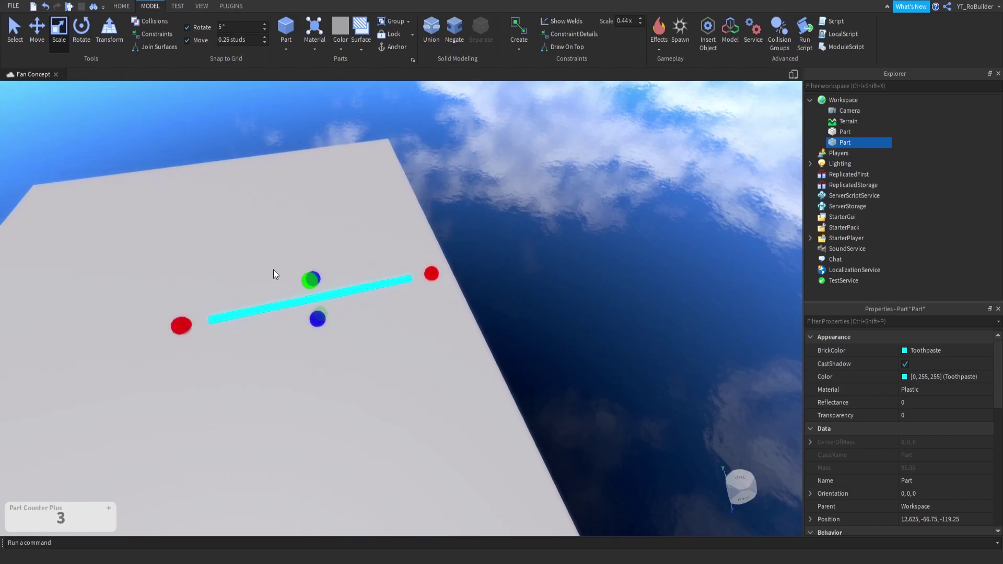
key(ctrl+z)
Step: Stretch it into a flat square plate, undo to a small part, then lengthen it slightly
right_drag(385, 261, 296, 289)
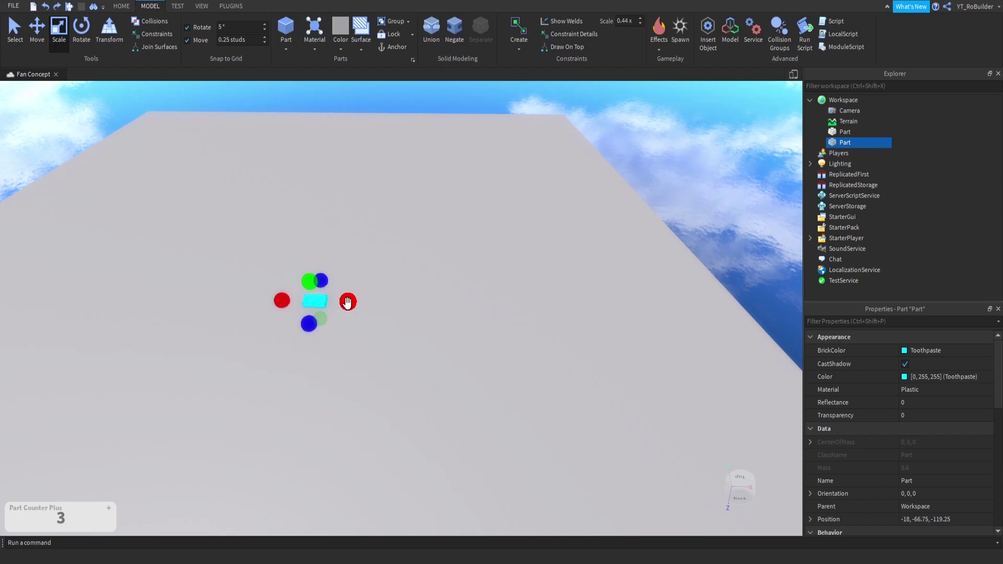
ctrl+drag(348, 303, 475, 299)
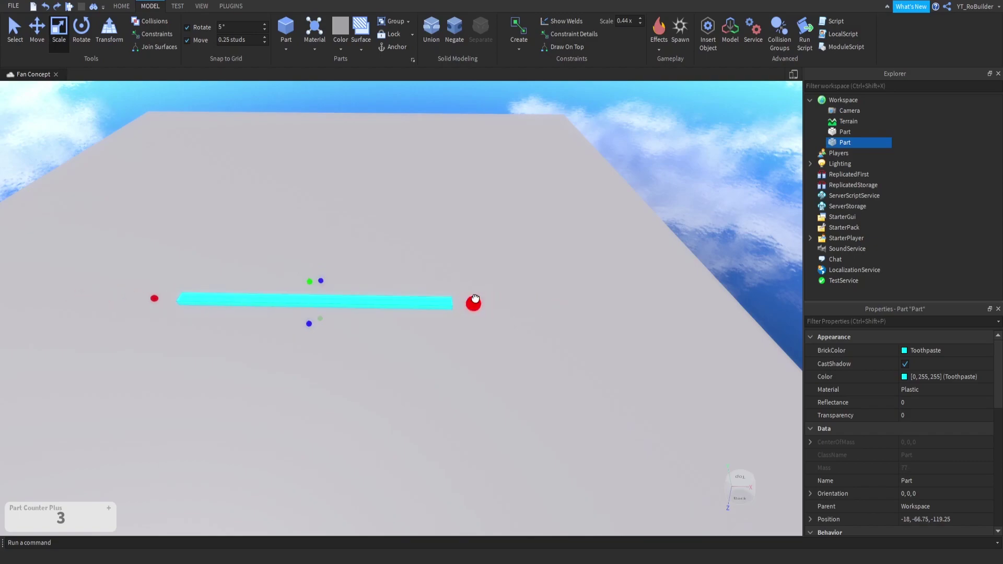
ctrl+drag(309, 323, 286, 408)
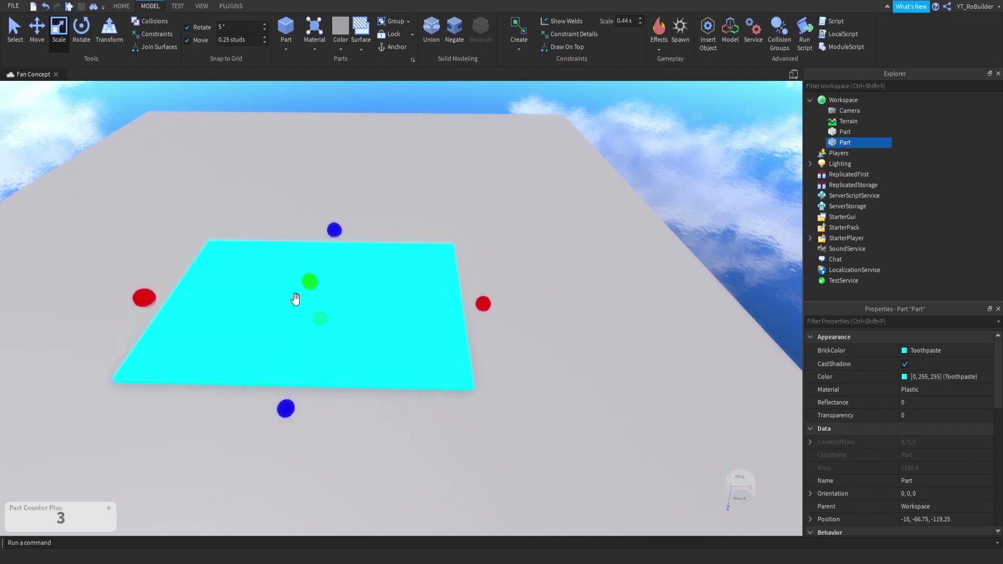
drag(295, 299, 333, 291)
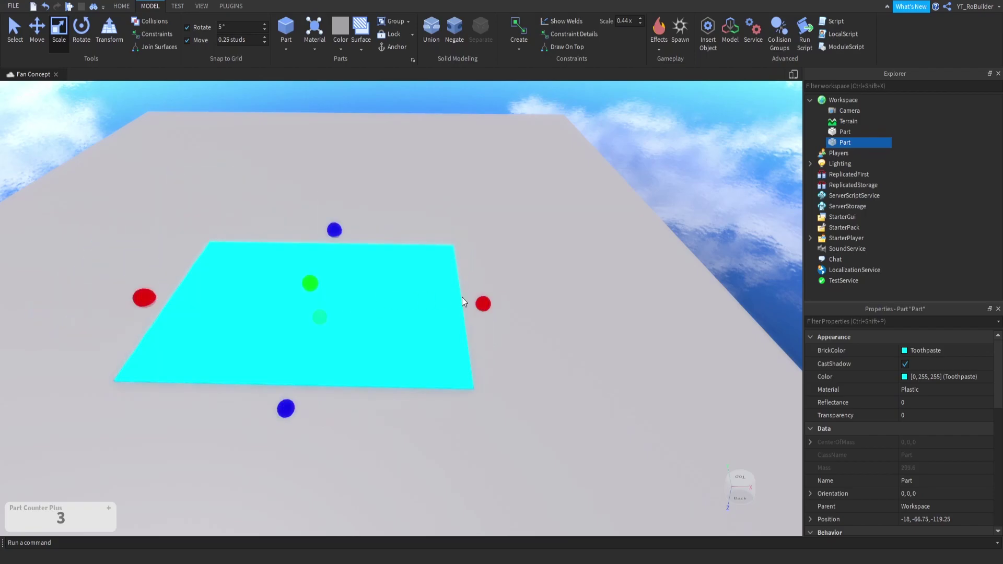
key(ctrl+z)
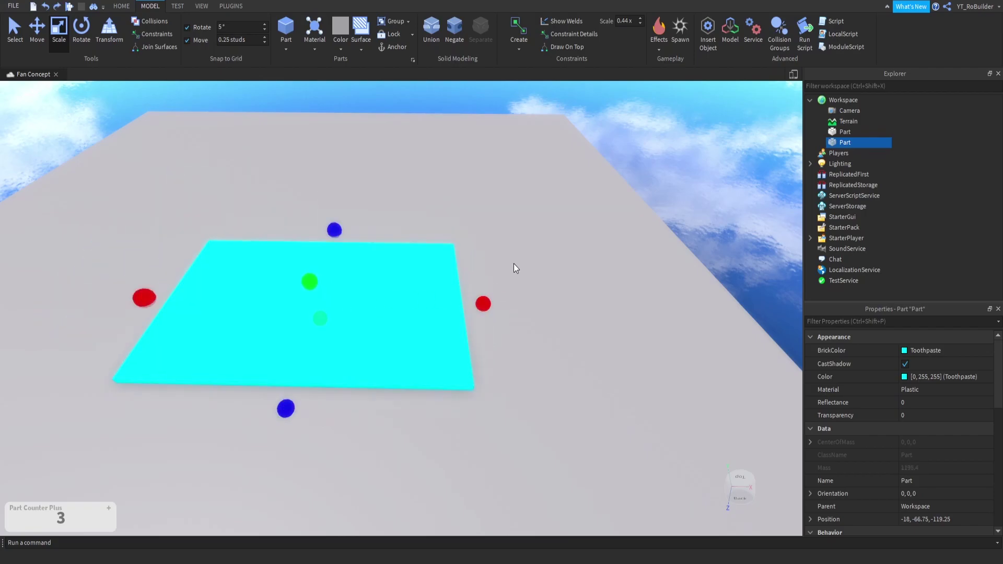
key(ctrl+z)
key(ctrl+z)
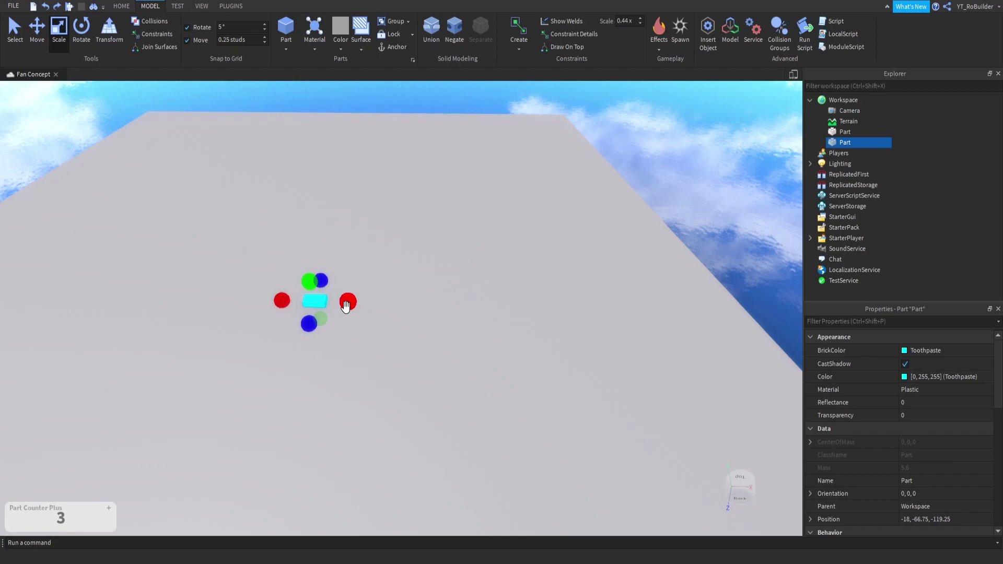
drag(349, 302, 354, 303)
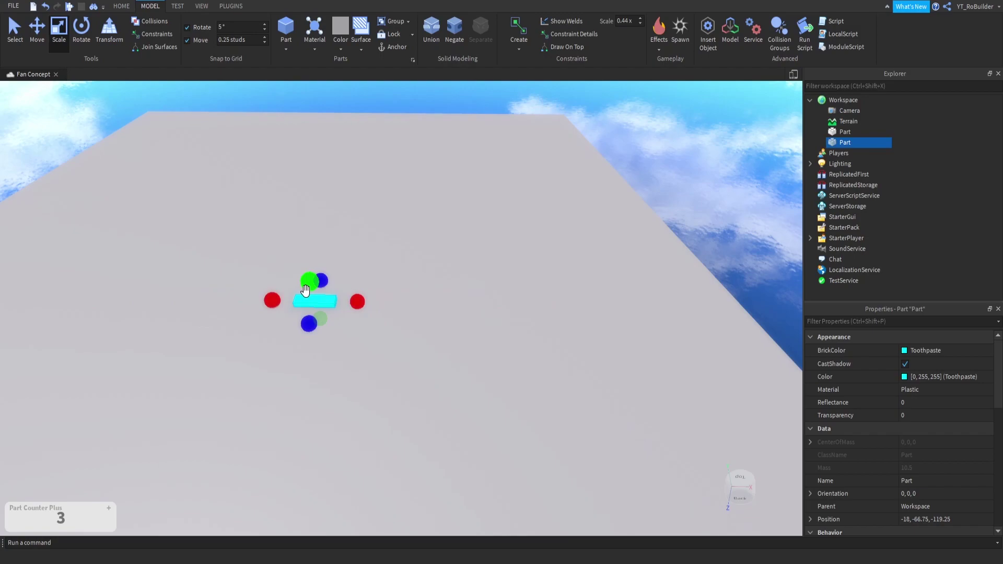
key(ctrl+d)
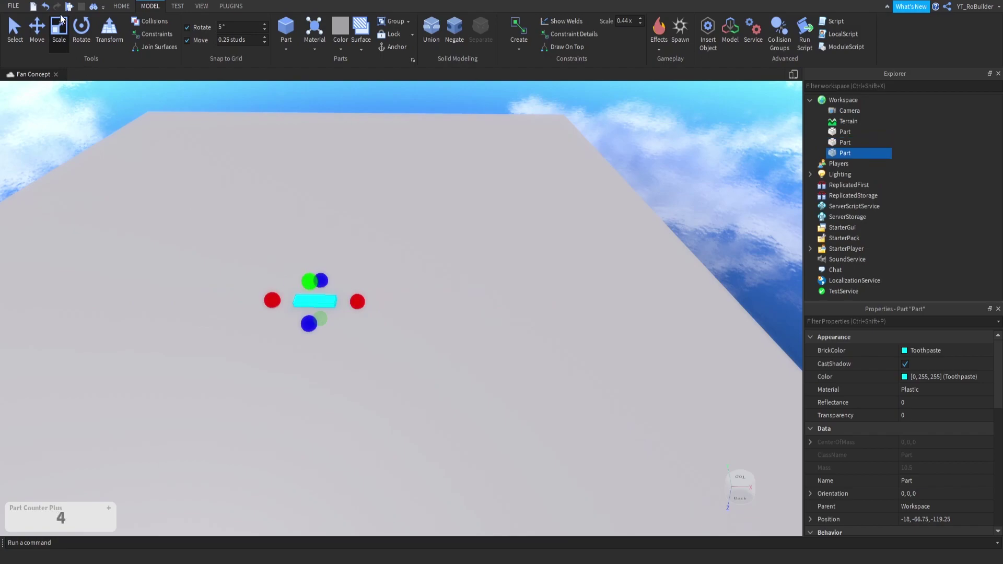
key(ctrl+2)
drag(305, 261, 305, 248)
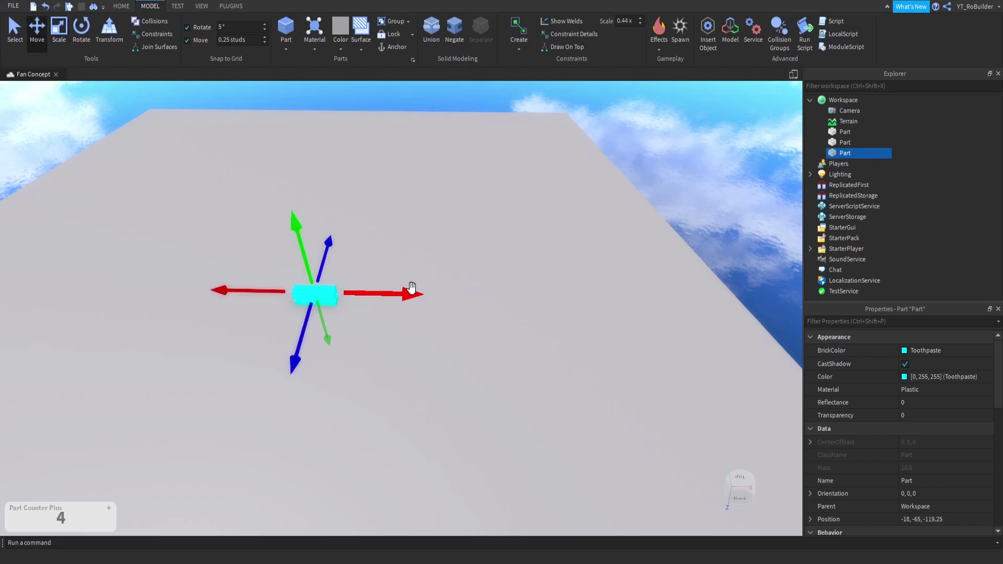
scroll(404, 290, up, 4)
scroll(394, 292, up, 3)
scroll(394, 291, up, 3)
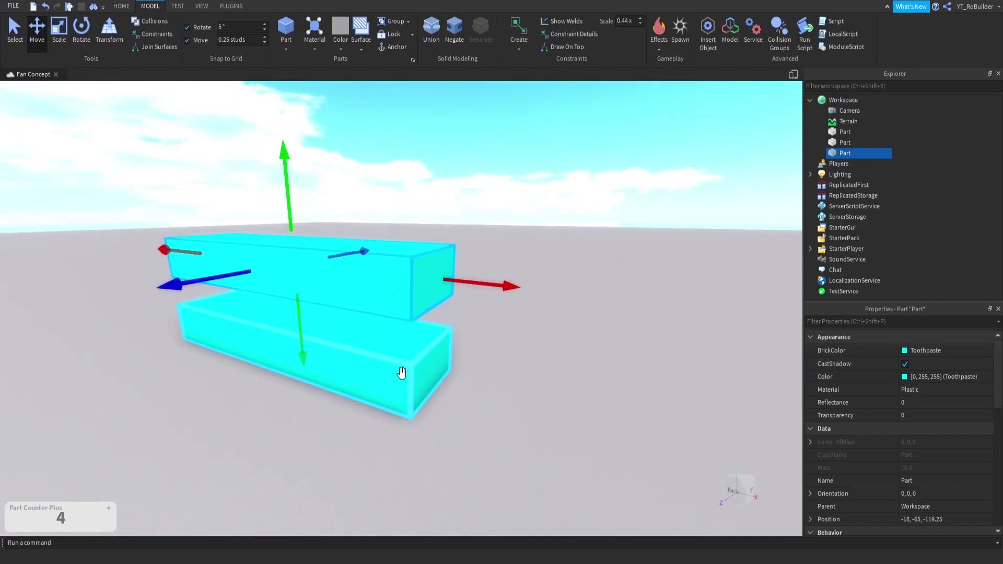
ctrl+click(407, 314)
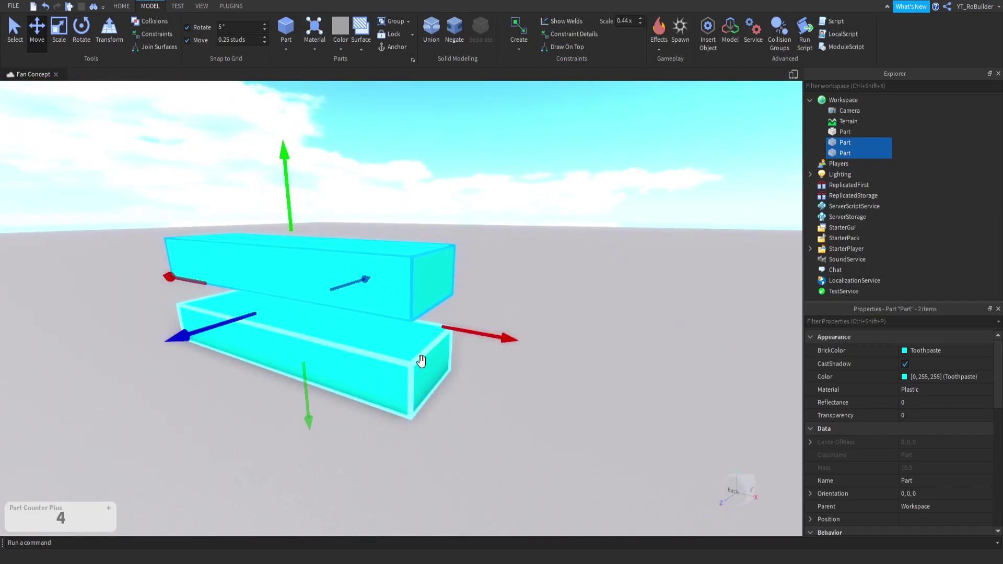
key(ctrl+g)
click(516, 203)
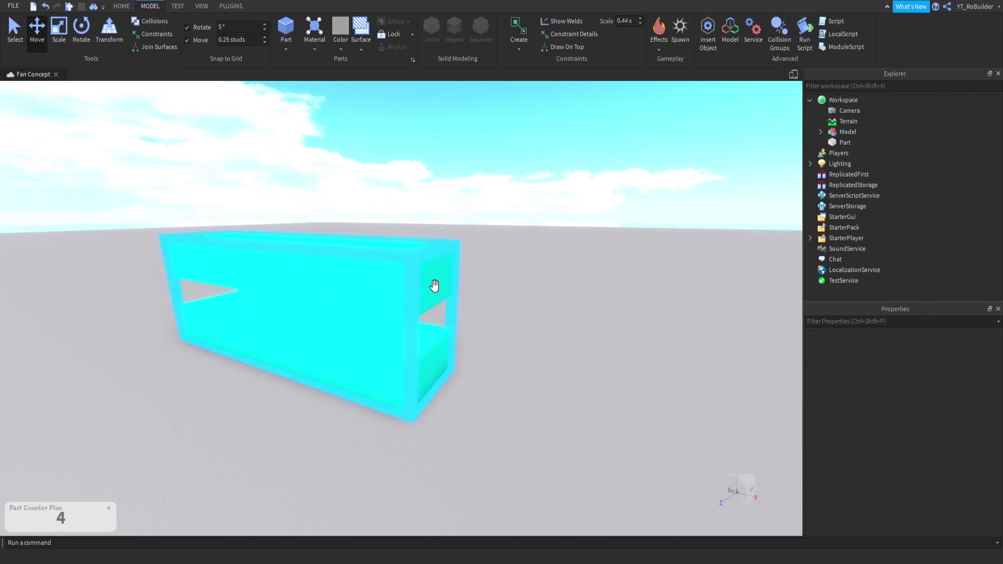
scroll(435, 286, down, 5)
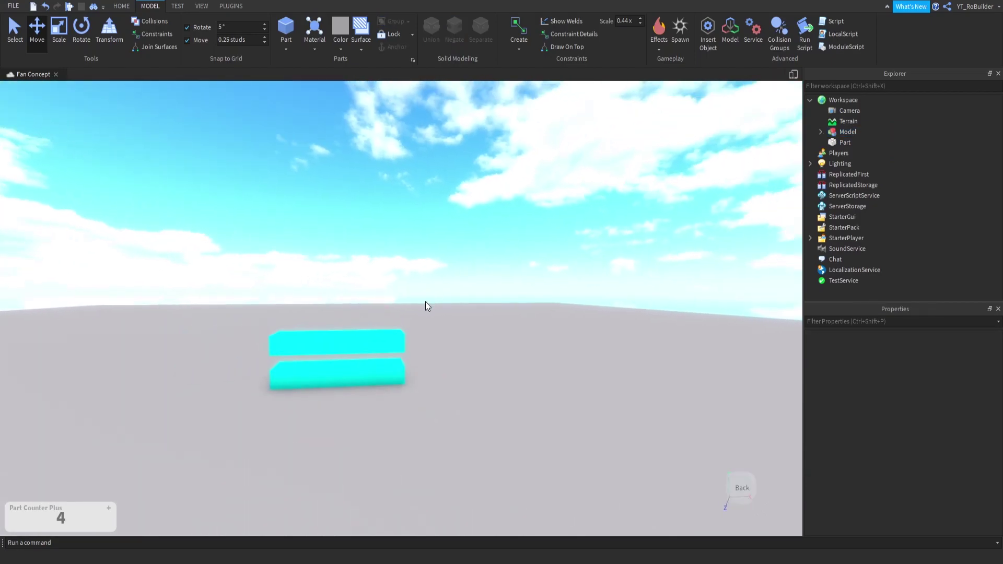
click(367, 346)
key(ctrl+u)
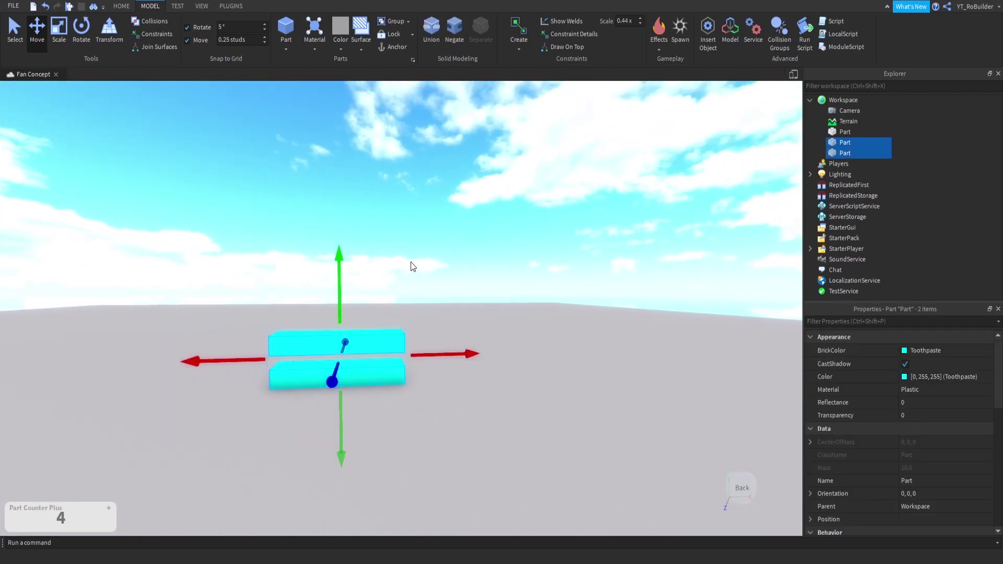
click(219, 331)
key(ctrl+z)
key(ctrl+g)
click(439, 260)
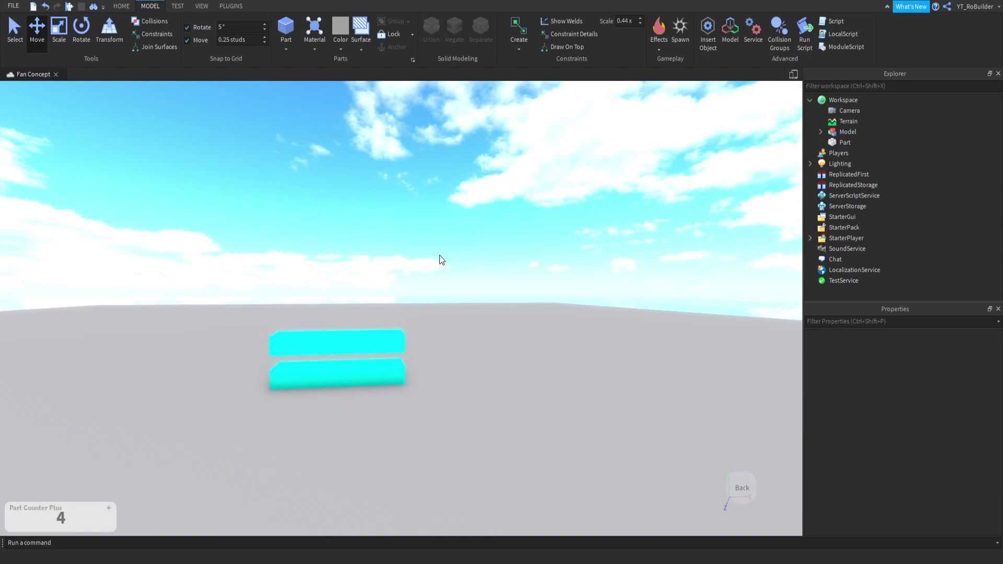
click(359, 352)
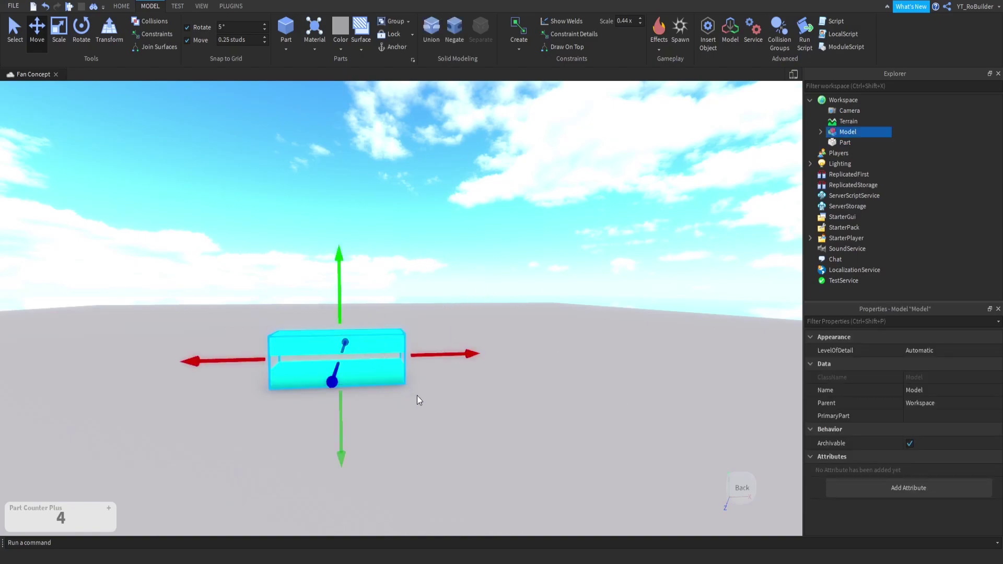
click(388, 361)
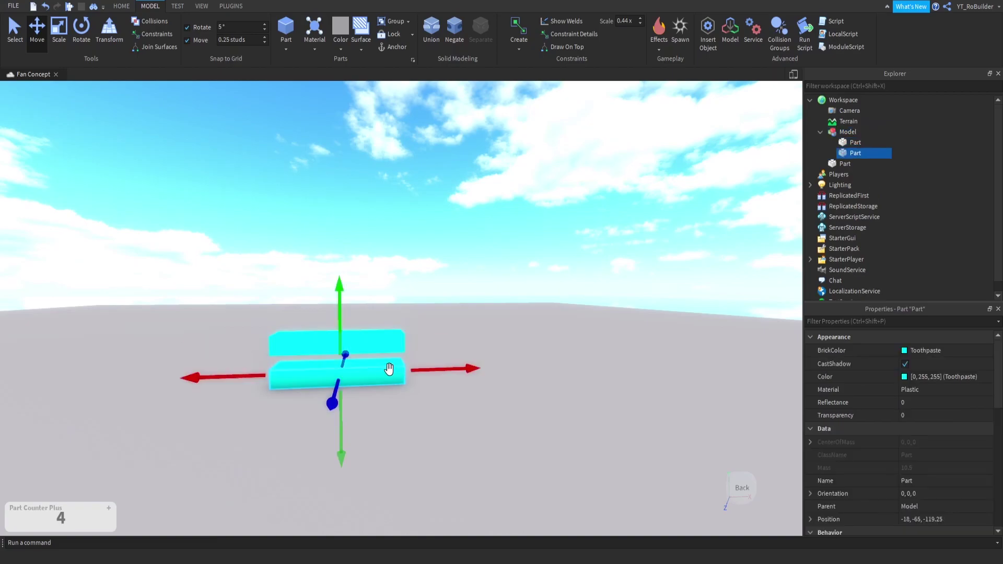
click(392, 352)
click(391, 369)
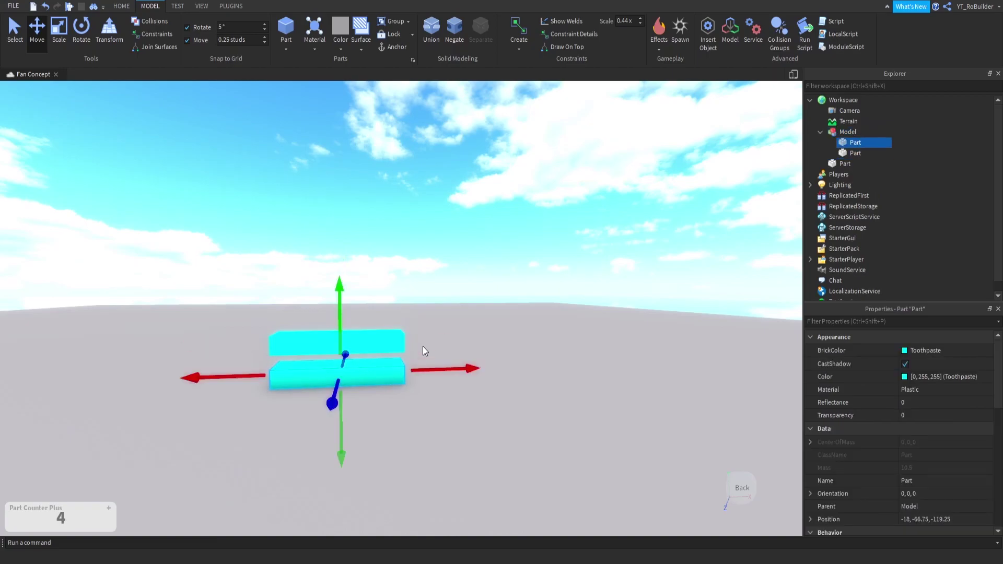
click(390, 320)
click(387, 344)
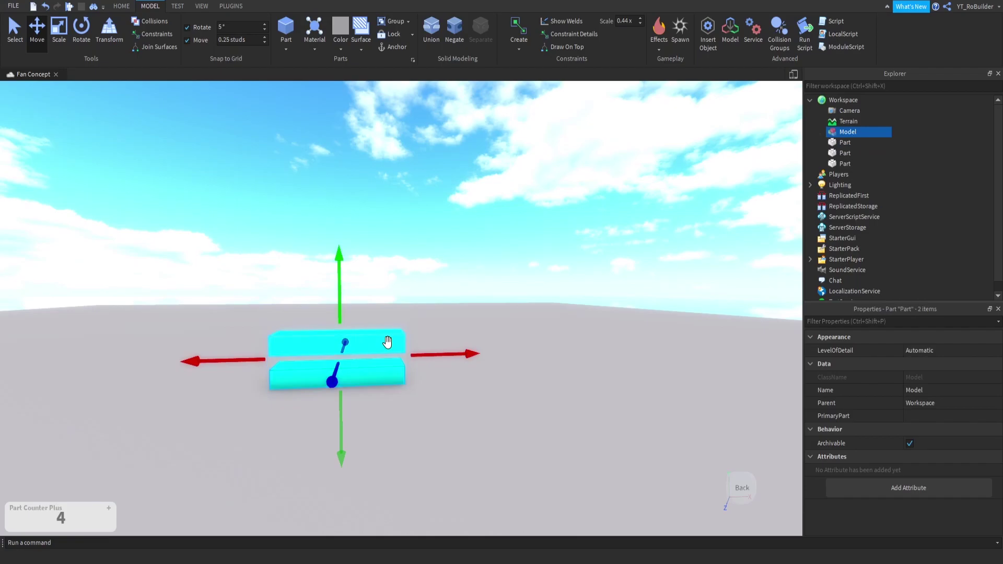
key(ctrl+u)
click(429, 275)
click(379, 340)
key(Delete)
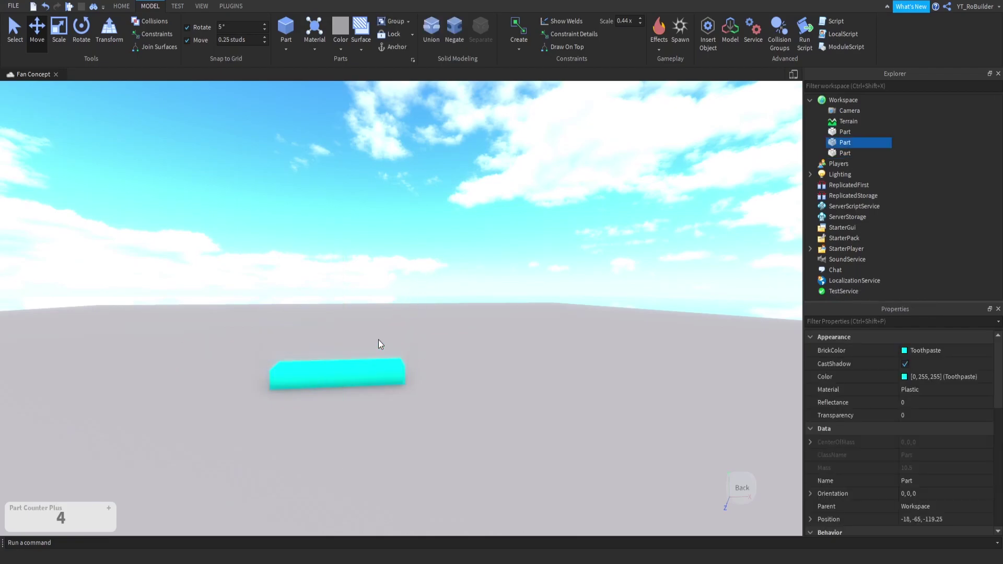
Step: Rotate the cyan part 90° around vertical, tip it onto its end, then lay it flat
right_drag(382, 316, 398, 316)
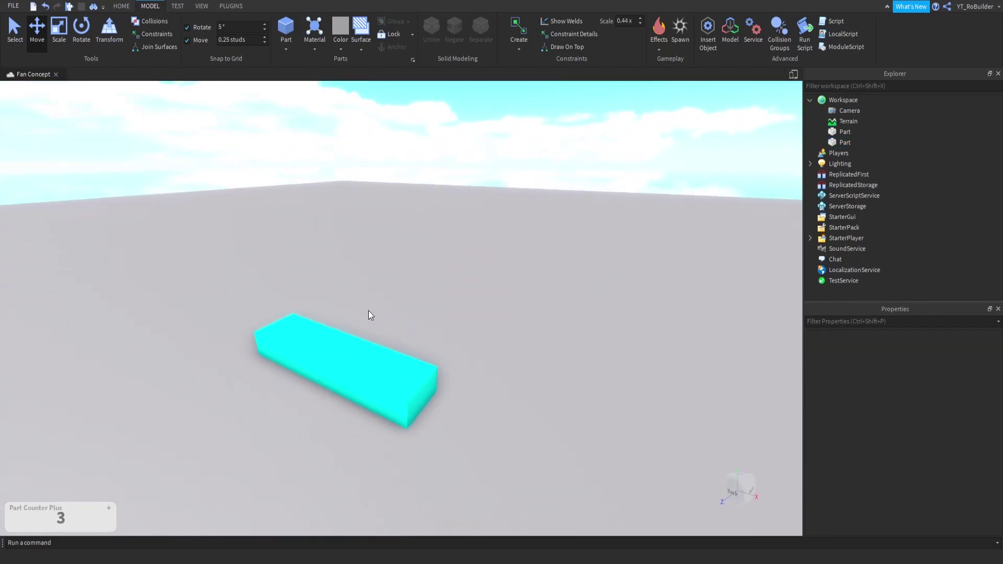
scroll(398, 314, up, 2)
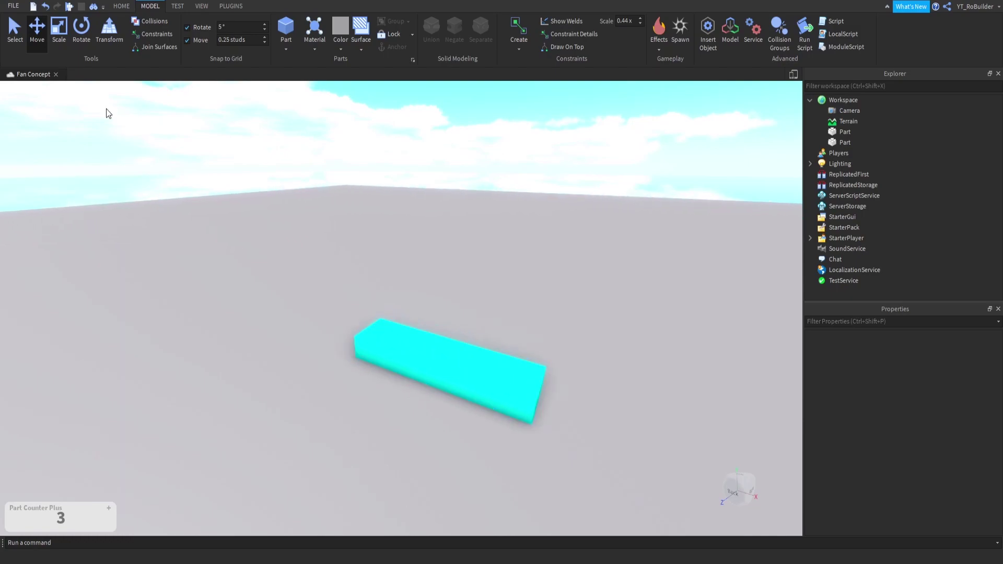
click(78, 31)
click(430, 369)
scroll(258, 223, down, 2)
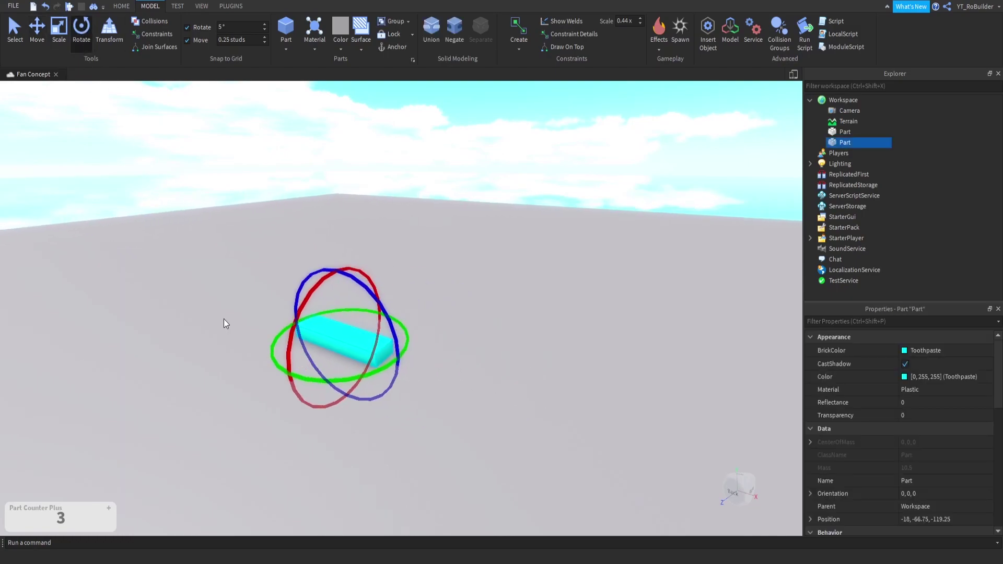
drag(324, 380, 266, 338)
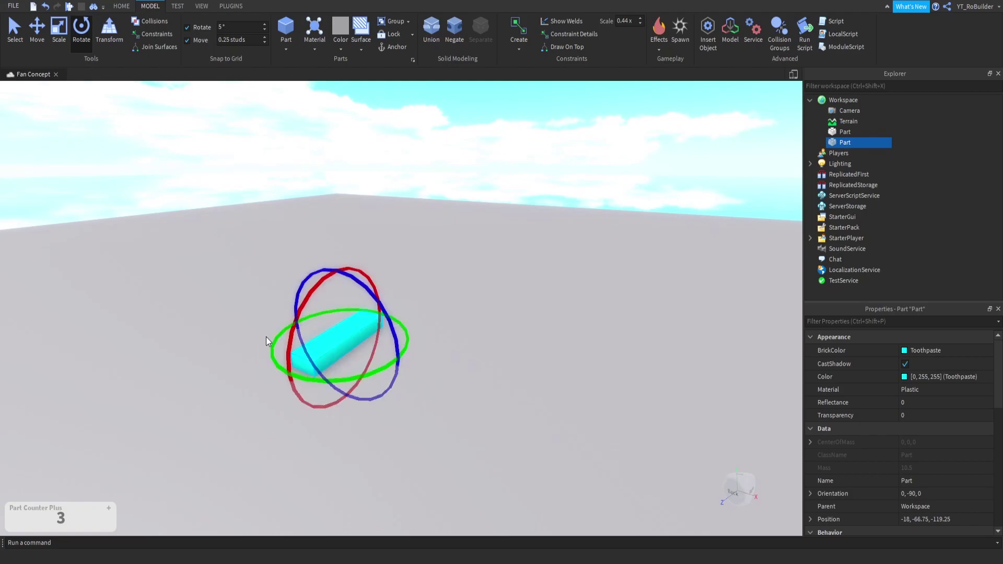
click(35, 34)
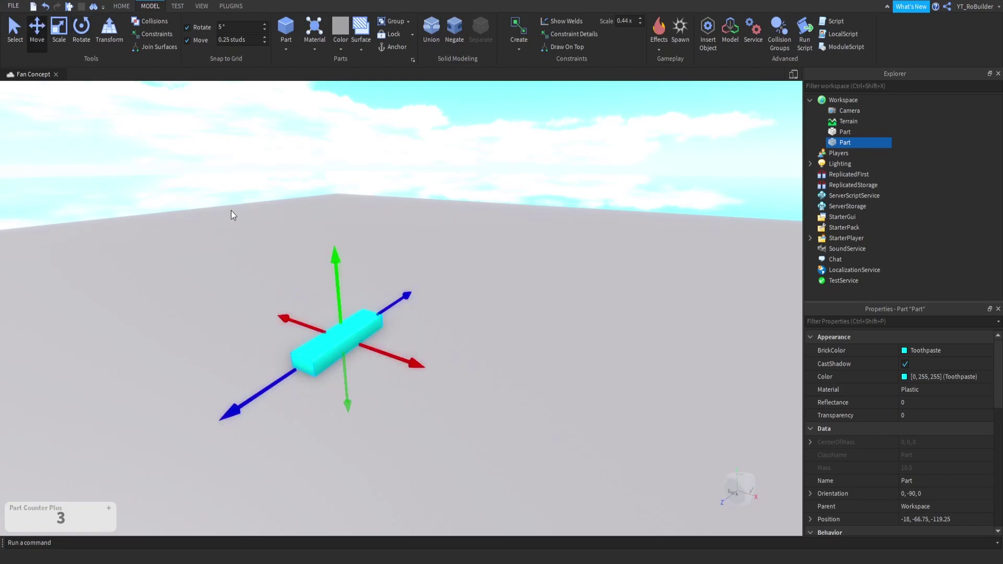
click(79, 27)
mouse_move(318, 278)
mouse_down()
mouse_move(285, 409)
mouse_move(376, 248)
mouse_up()
drag(385, 403, 511, 336)
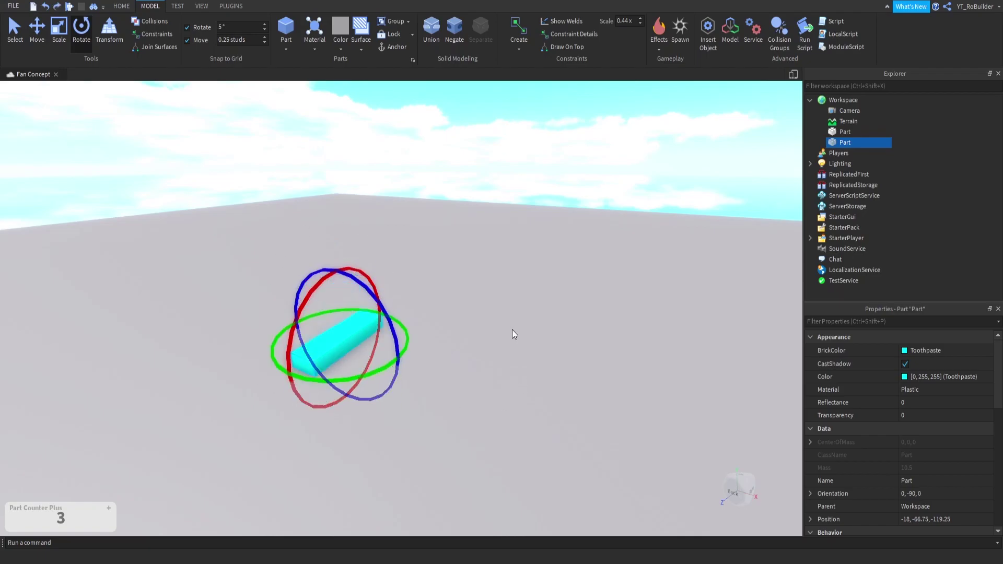
click(483, 292)
Step: Focus on the part, turn it in 90° steps with Ctrl+R, then flip it twice with Ctrl+T
key(f)
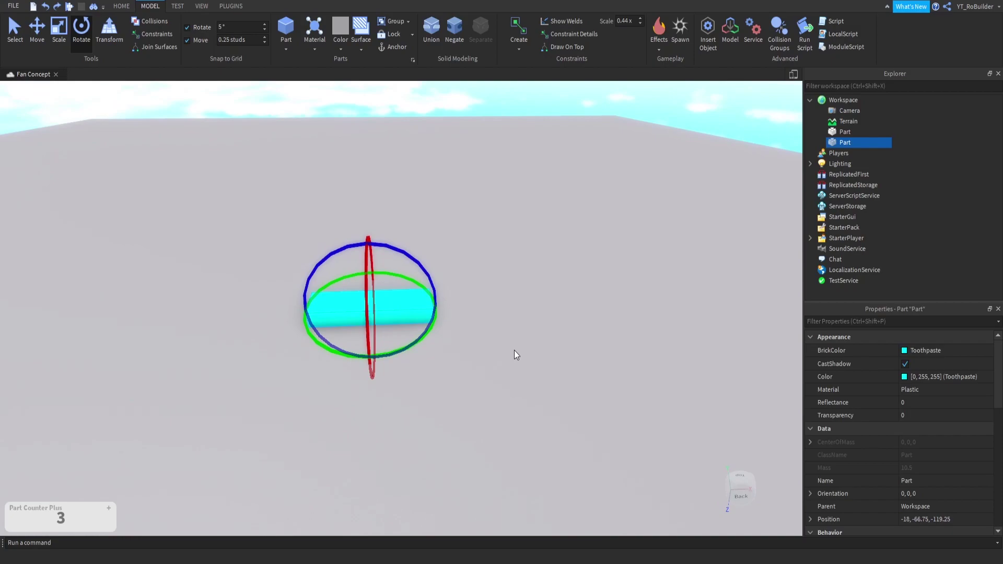
key(ctrl+r)
key(ctrl+r)
key(ctrl+r)
key(ctrl+r)
key(ctrl+r)
key(ctrl+r)
key(ctrl+r)
key(ctrl+r)
key(ctrl+r)
key(ctrl+r)
key(ctrl+r)
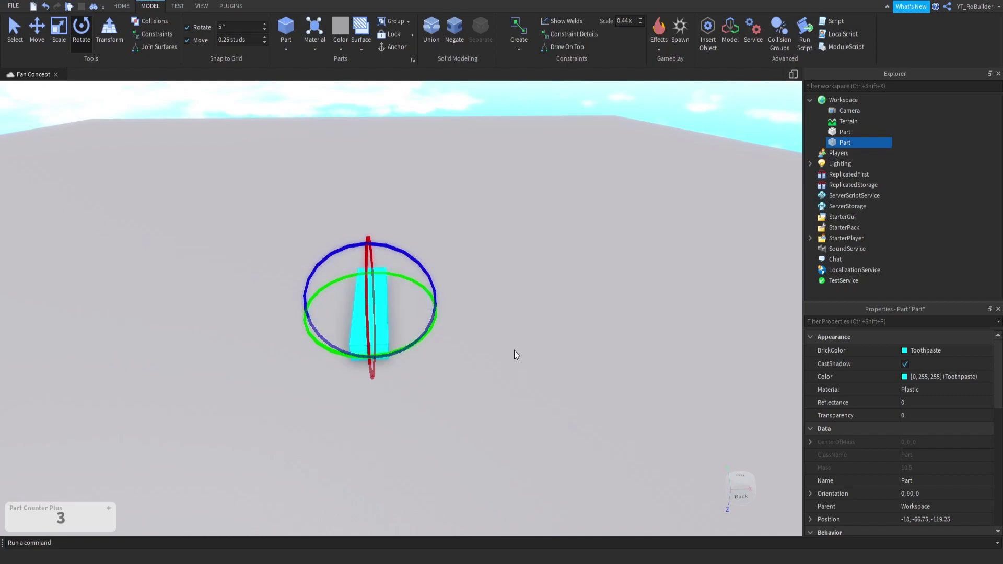
key(ctrl+r)
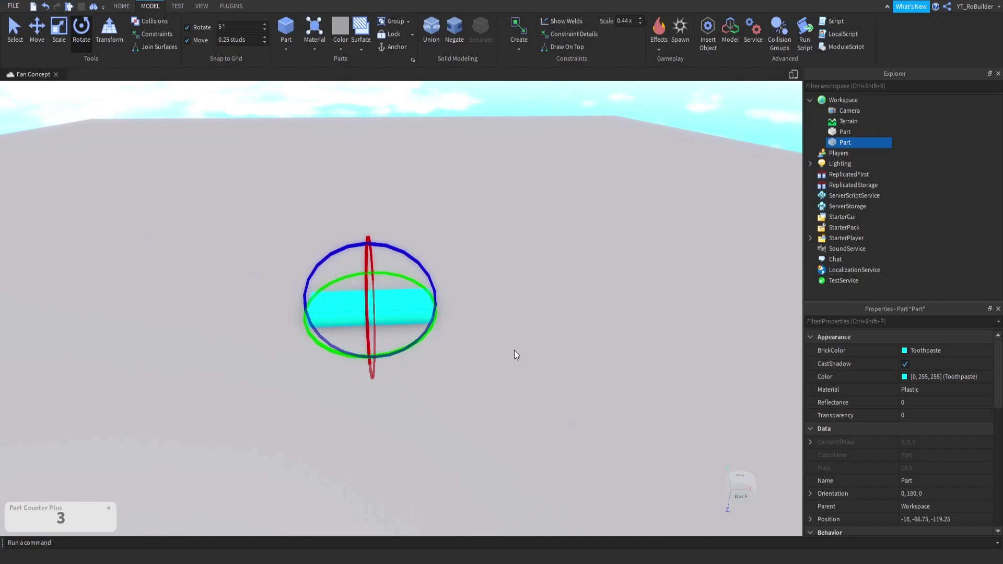
key(ctrl+t)
key(ctrl+t)
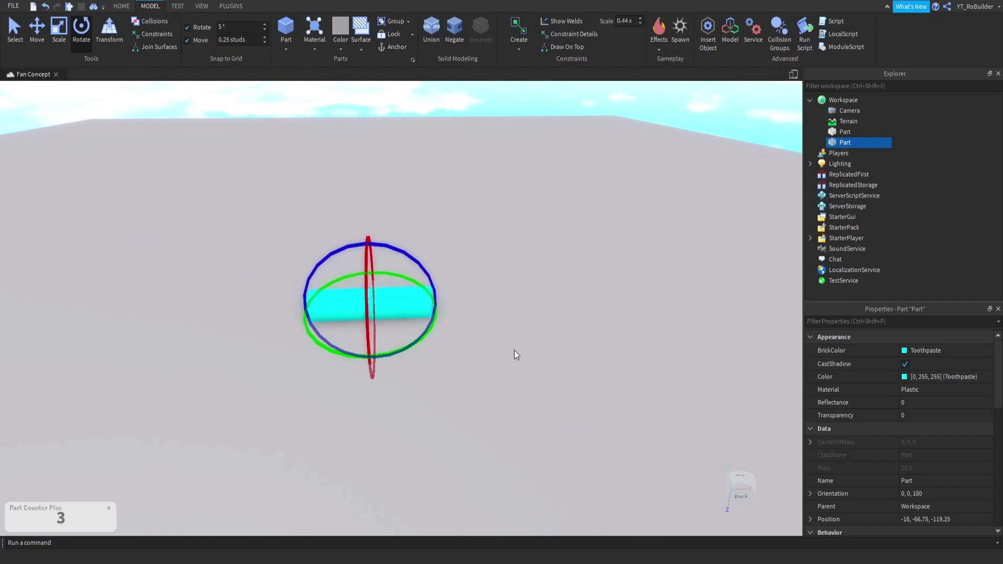
key(ctrl+t)
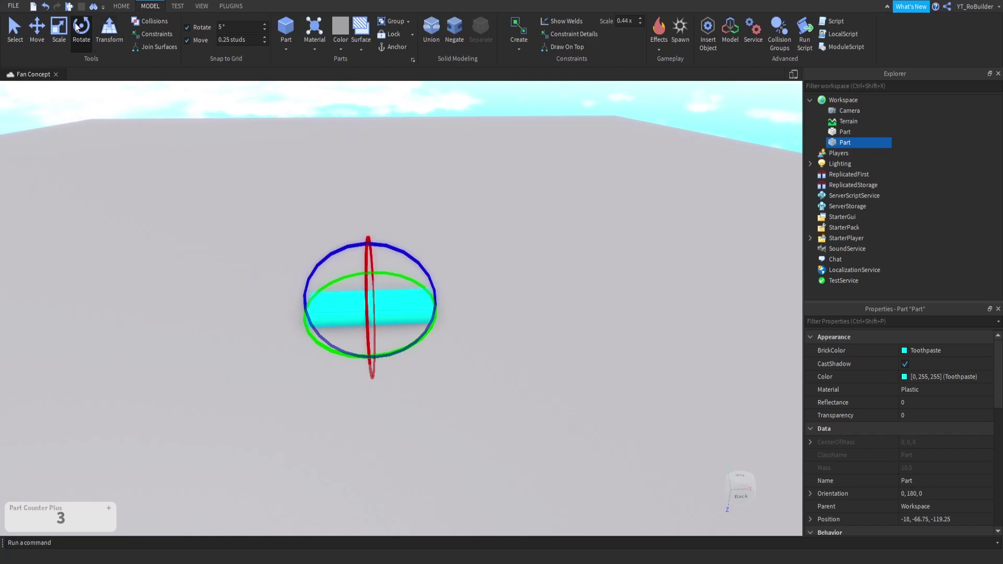
Step: Stretch the cyan part taller and wider, then center the view on it
key(ctrl+3)
drag(366, 277, 376, 179)
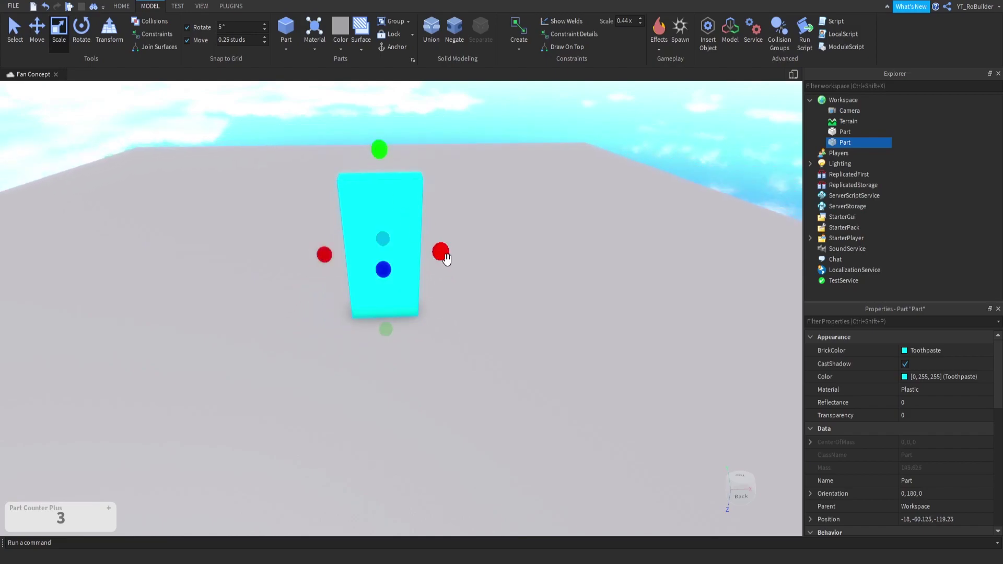
drag(442, 252, 577, 246)
key(f)
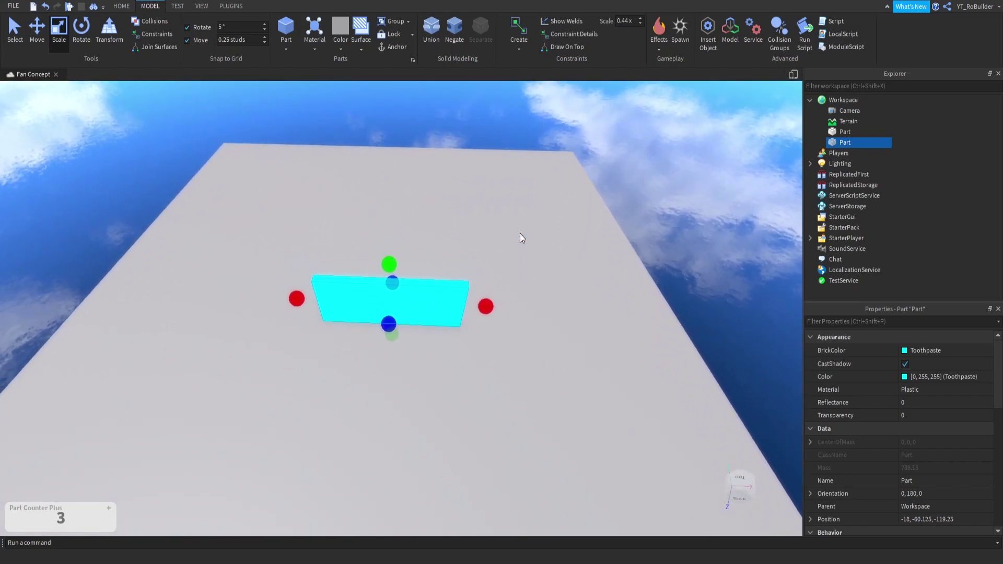
Step: Duplicate the part twice, turning one copy a quarter turn and tilting the other upright
key(ctrl+d)
key(ctrl+r)
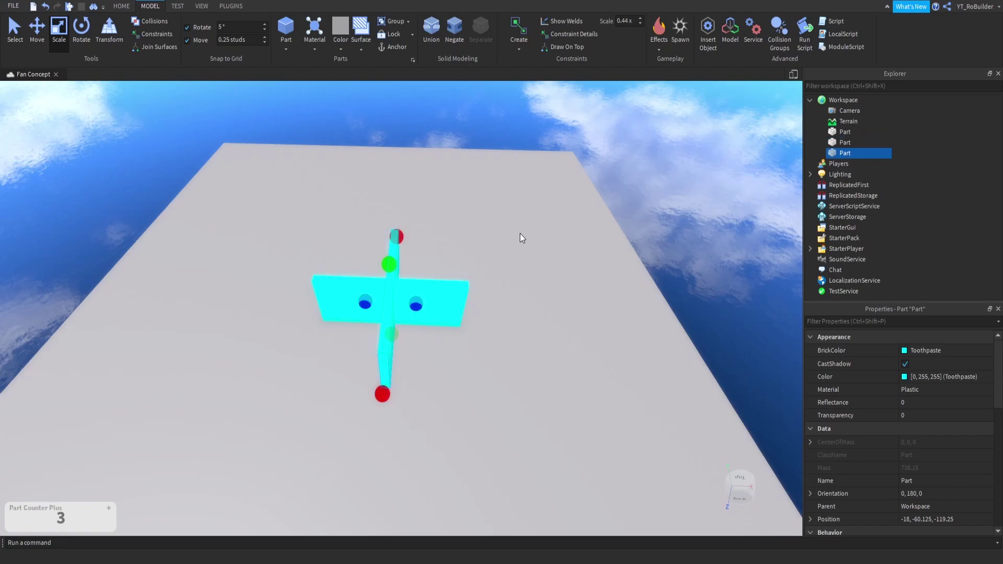
middle_drag(520, 233, 494, 252)
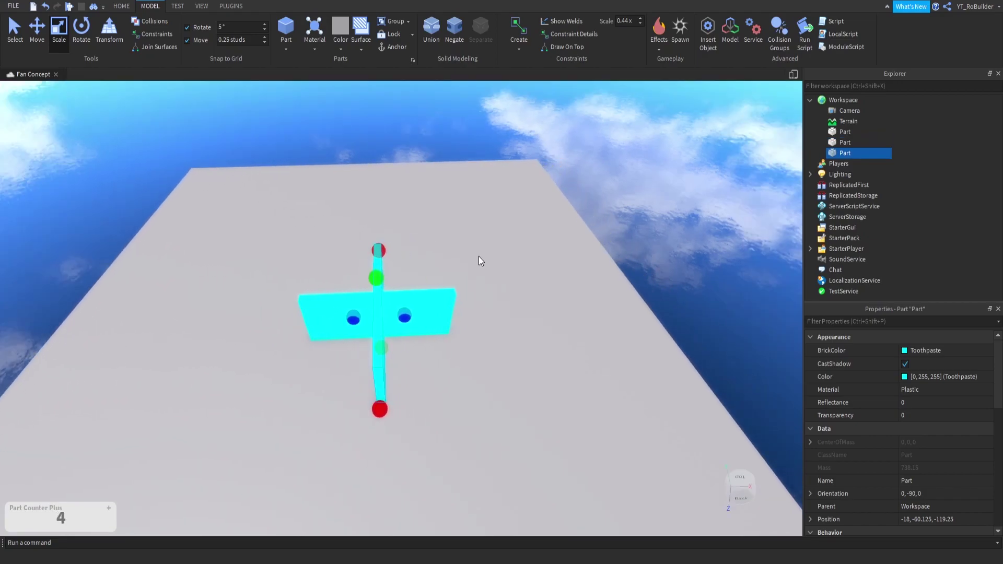
key(ctrl+d)
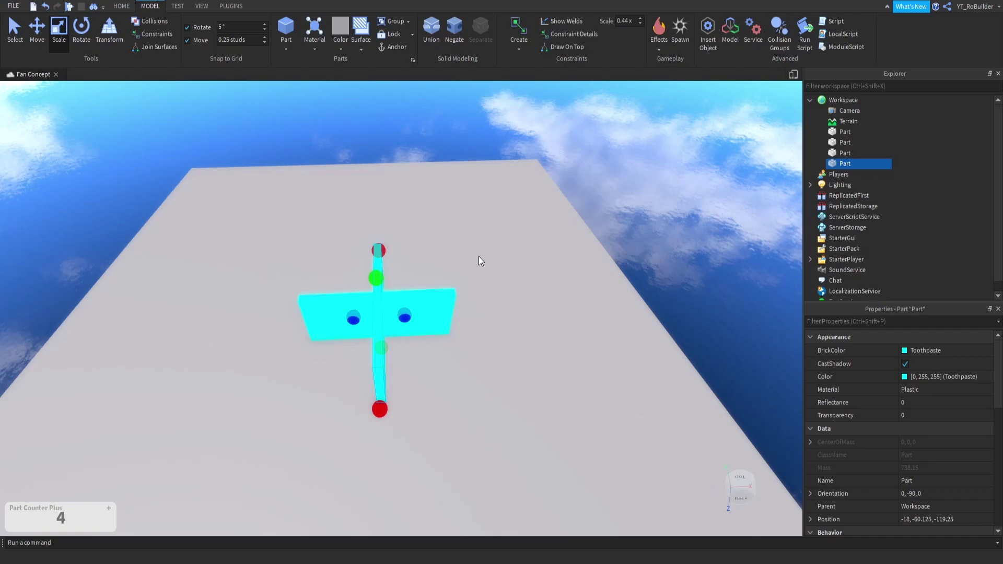
key(ctrl+t)
right_drag(479, 260, 474, 257)
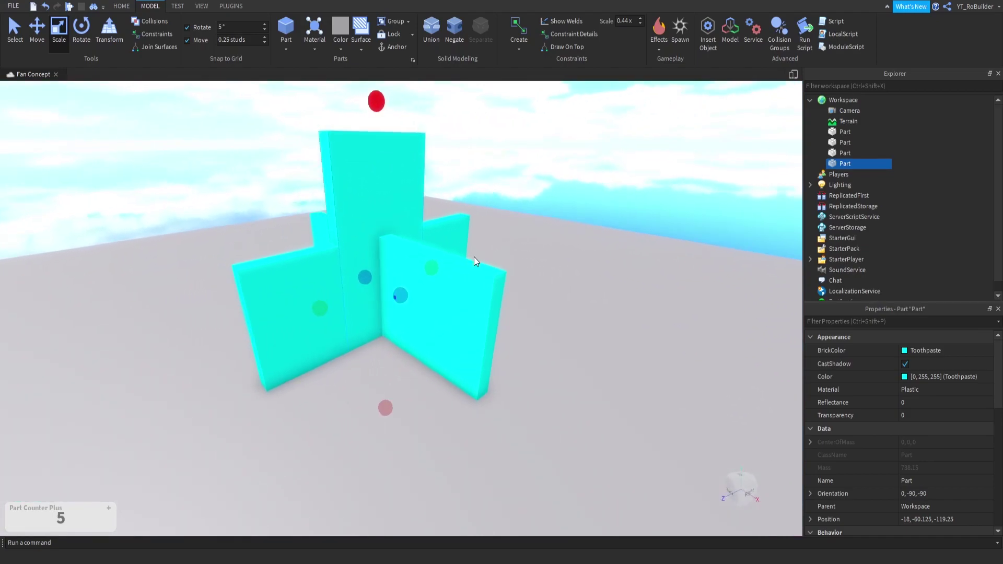
Step: Add a third wall copy, rotate it into place, and deselect to view the whole cross
key(ctrl+d)
key(ctrl+r)
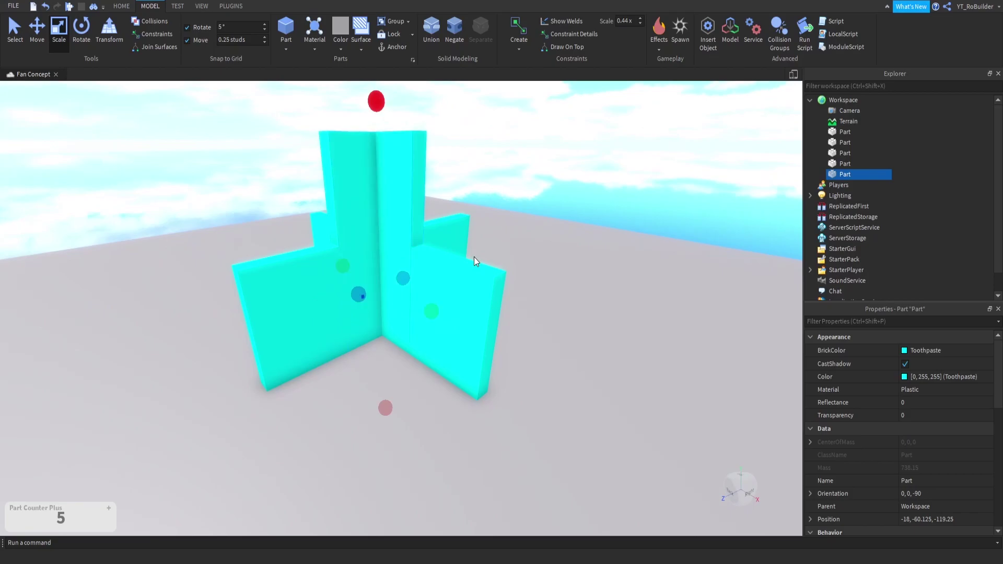
key(ctrl+r)
right_drag(474, 256, 473, 249)
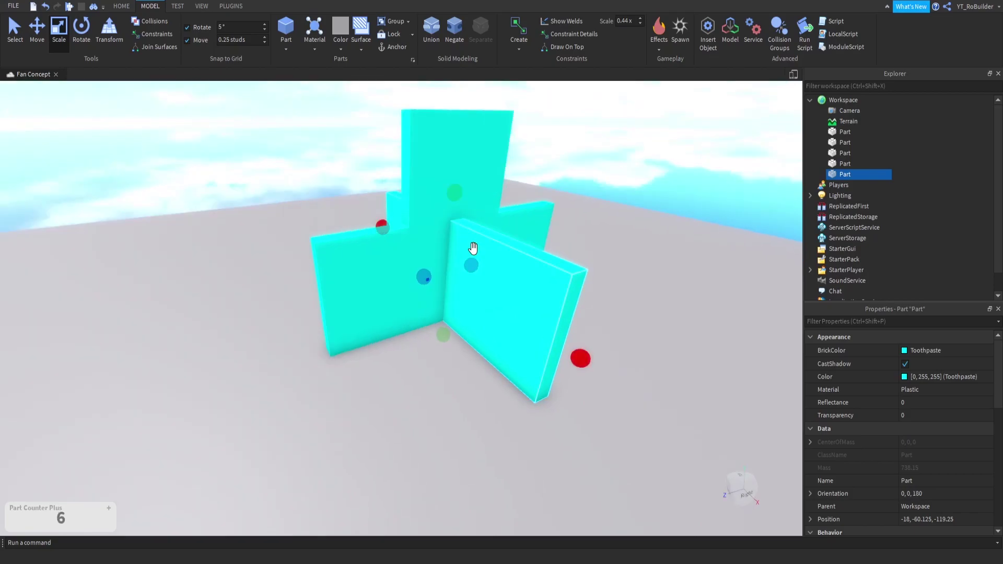
key(ctrl+r)
scroll(497, 217, up, 3)
scroll(496, 218, up, 3)
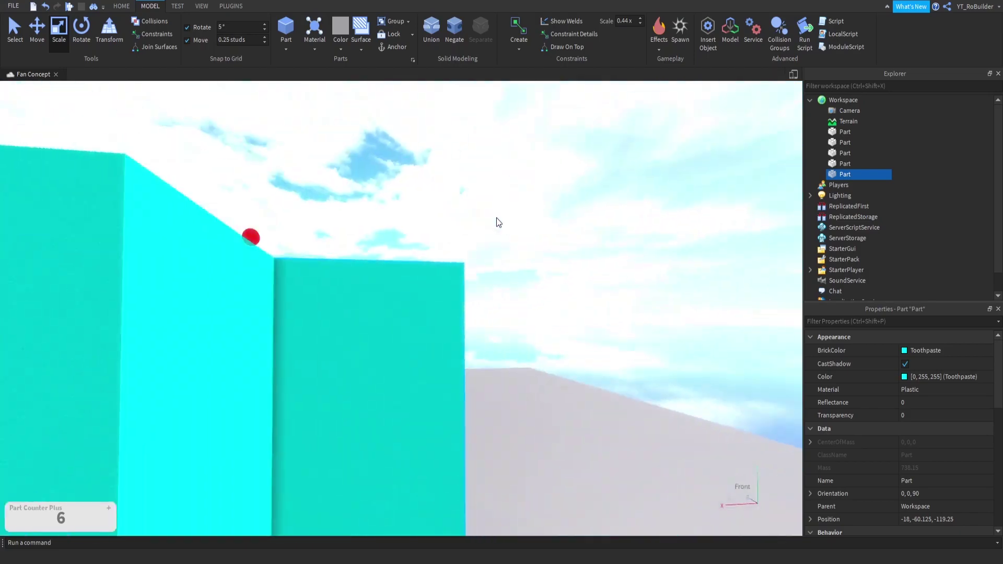
scroll(496, 219, down, 5)
click(496, 218)
scroll(496, 218, up, 5)
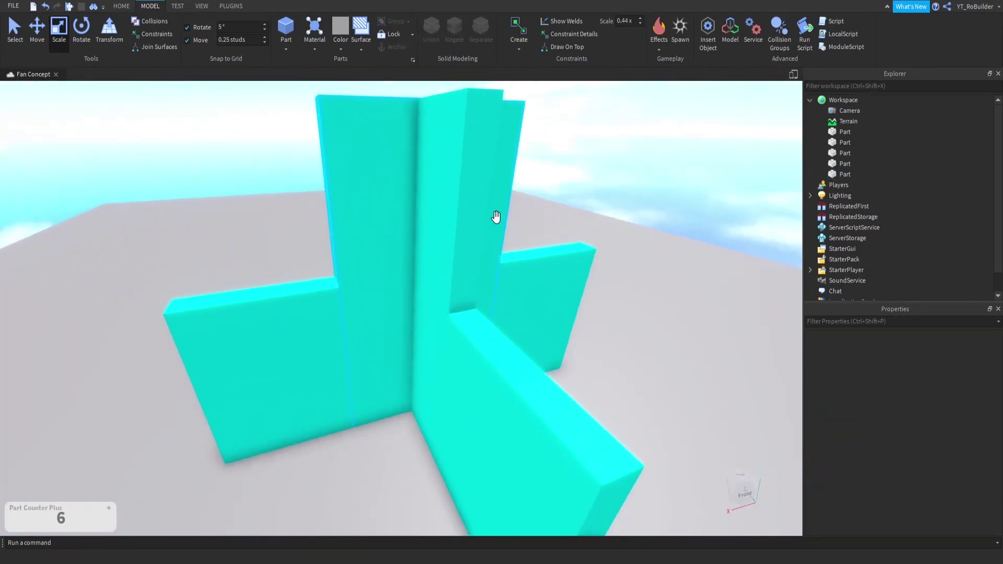
scroll(496, 218, down, 5)
right_drag(496, 218, 498, 219)
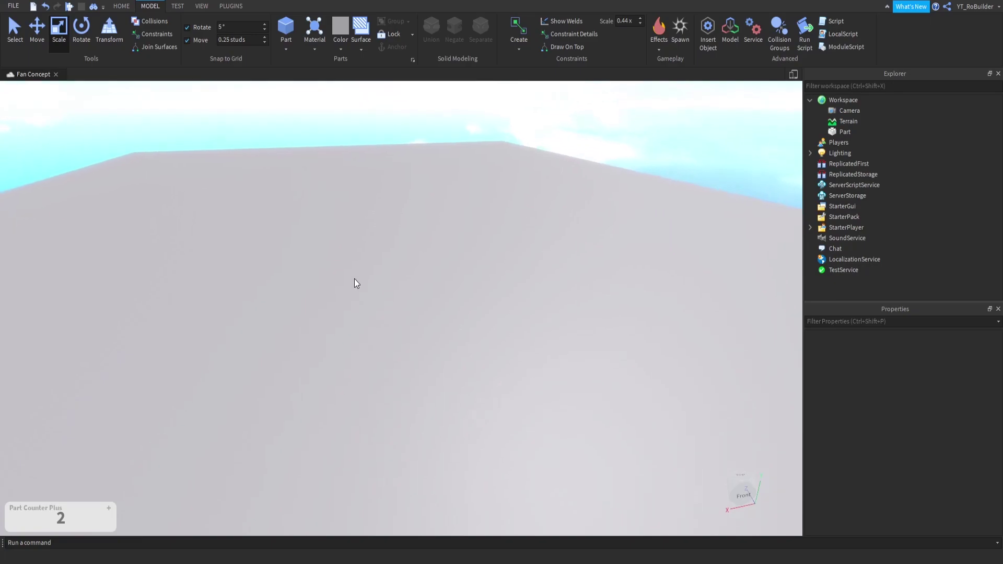
right_drag(355, 279, 355, 279)
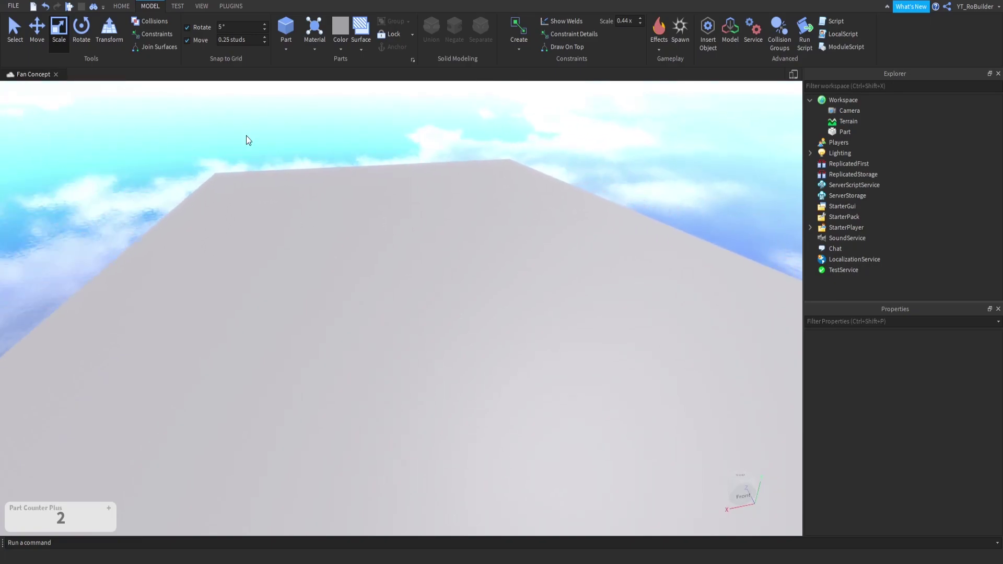
click(277, 29)
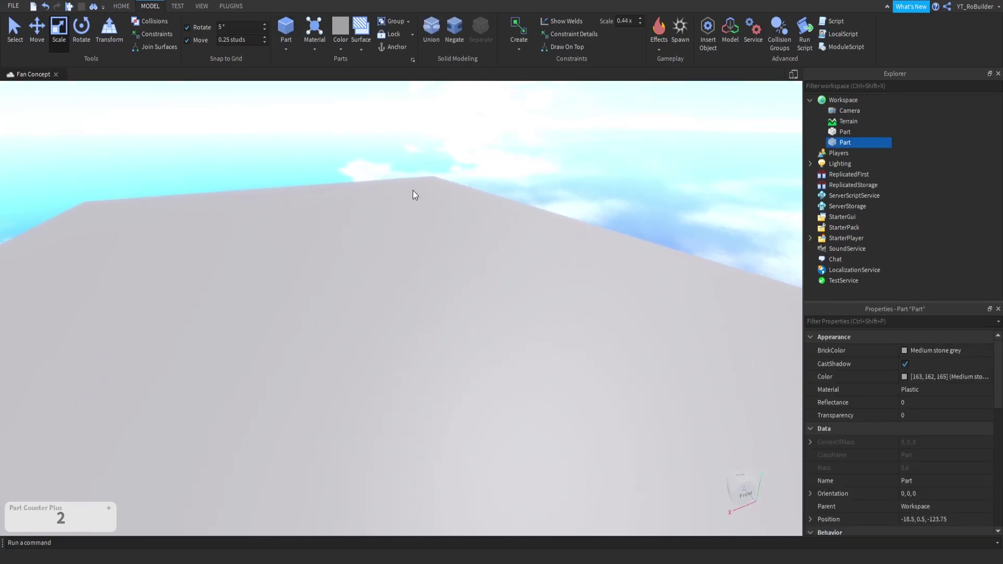
key(ctrl+d)
right_drag(412, 208, 396, 404)
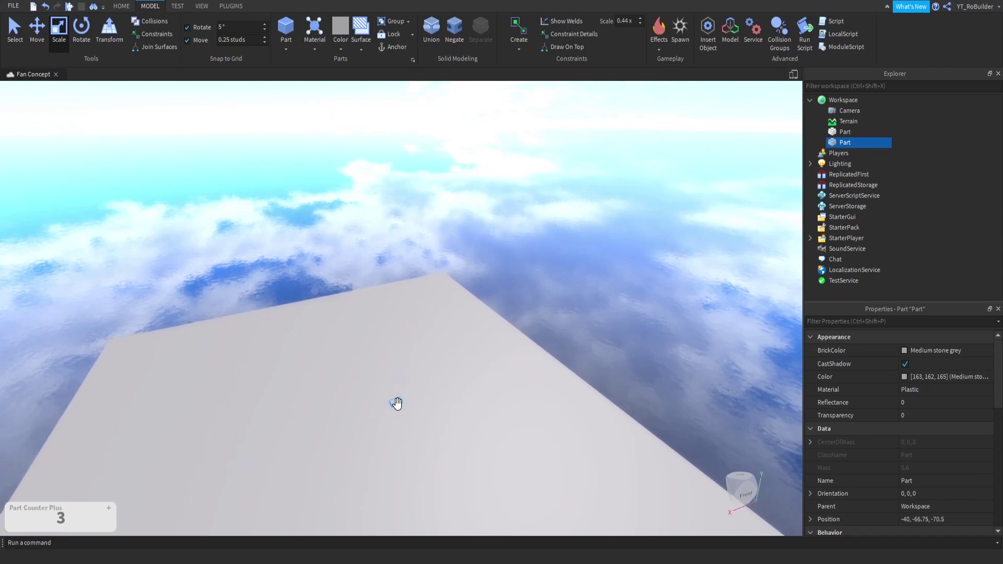
key(f)
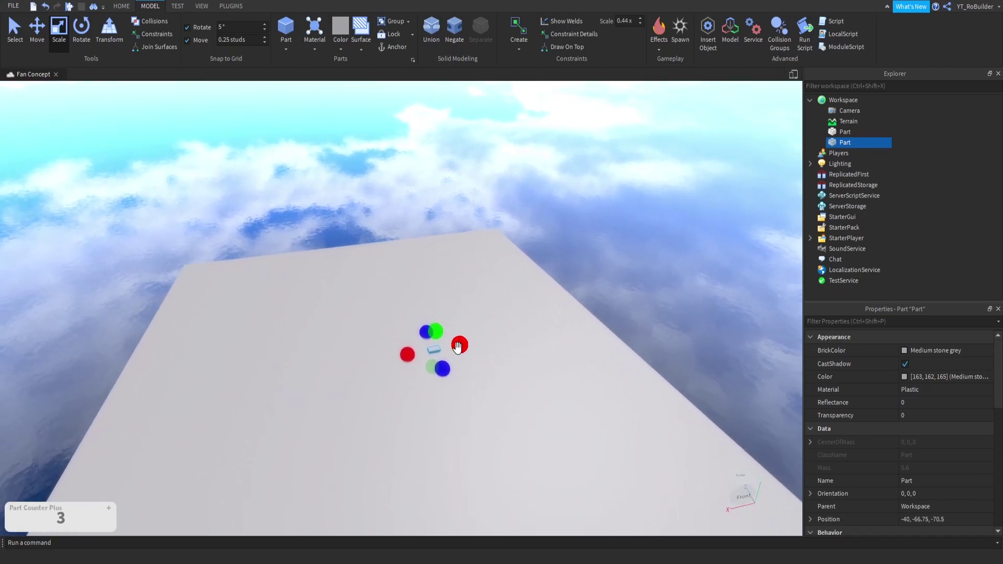
key(f)
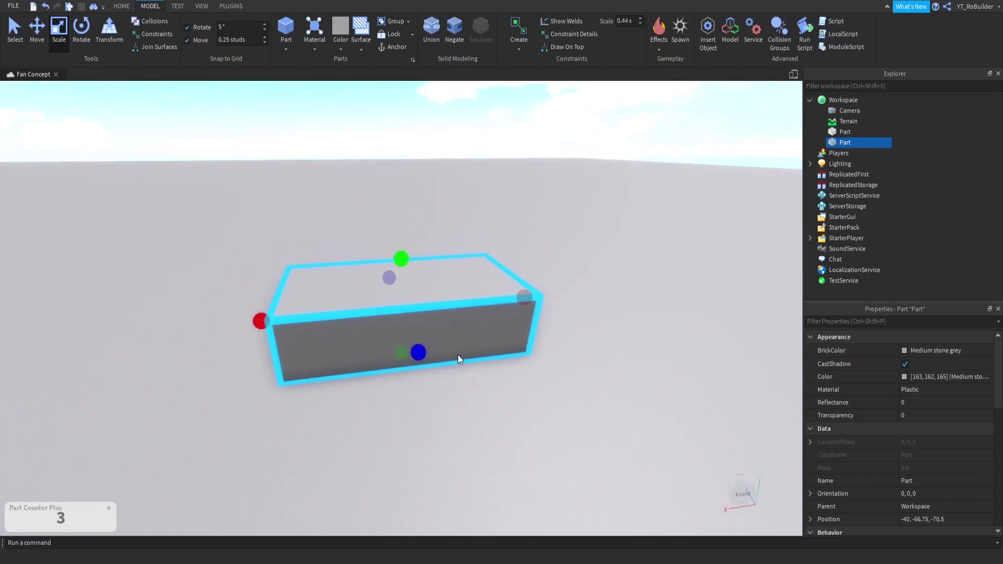
scroll(457, 356, down, 5)
key(ctrl+g)
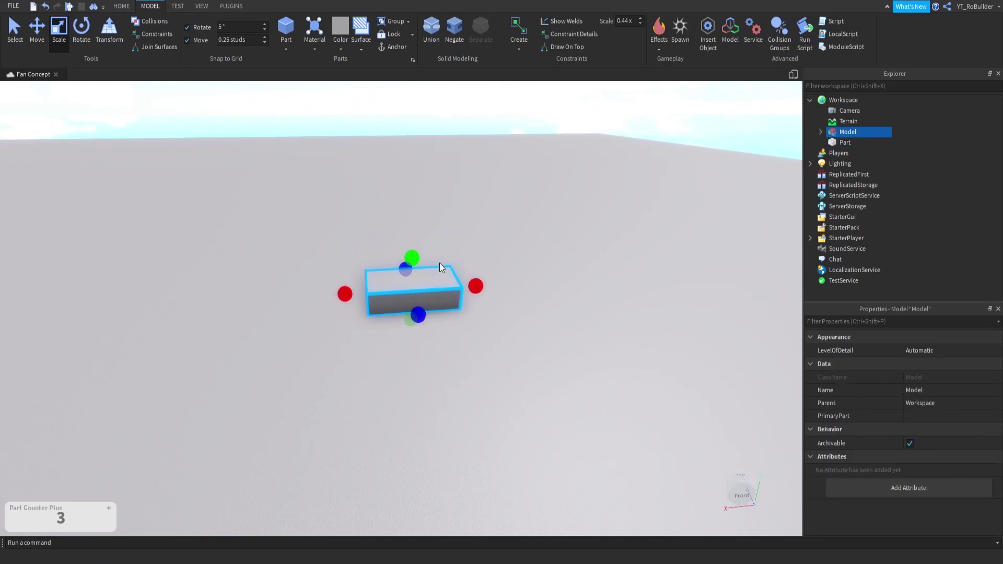
key(ctrl+u)
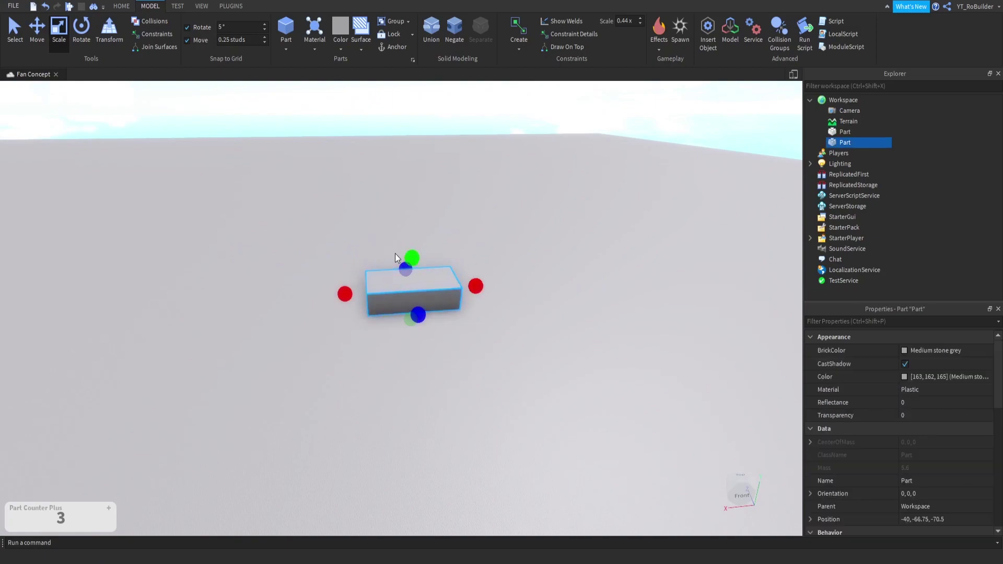
key(ctrl+r)
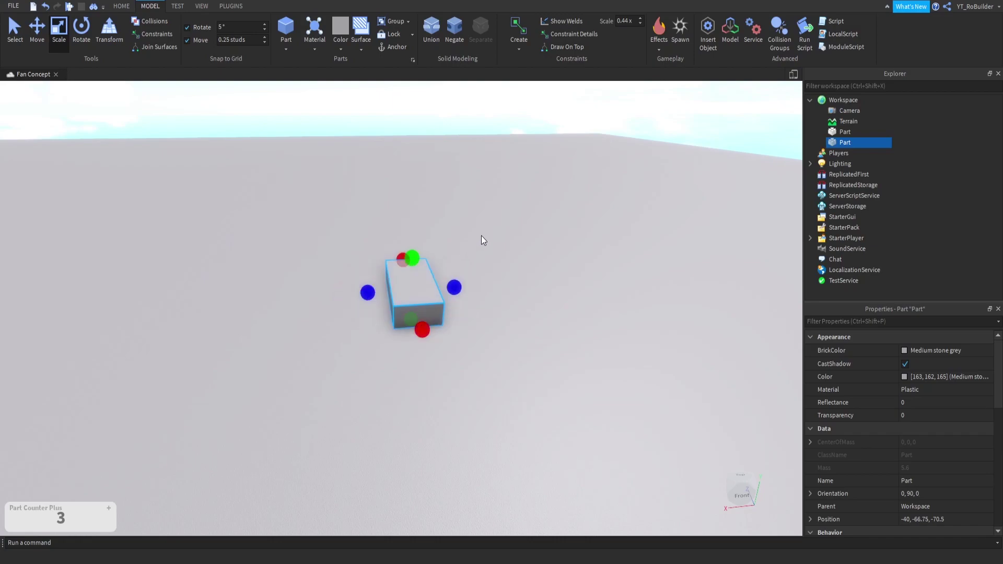
key(ctrl+z)
key(ctrl+r)
key(ctrl+d)
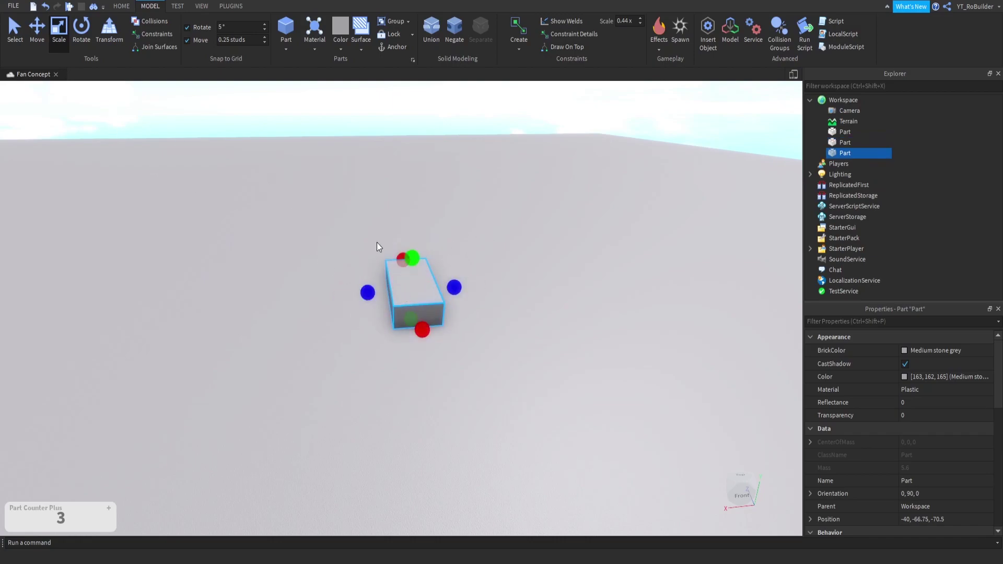
drag(412, 279, 412, 227)
drag(314, 188, 546, 375)
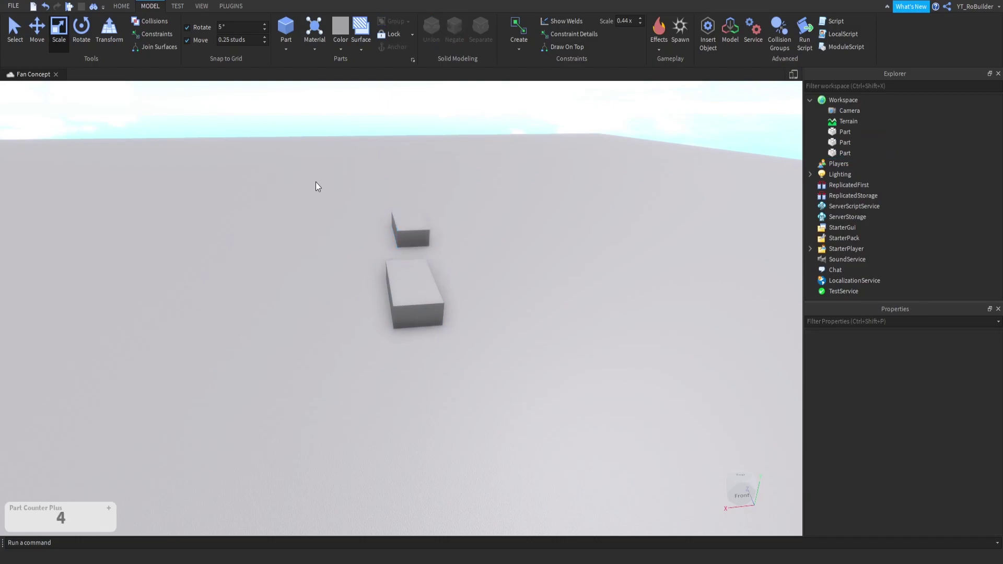
key(ctrl+g)
click(502, 306)
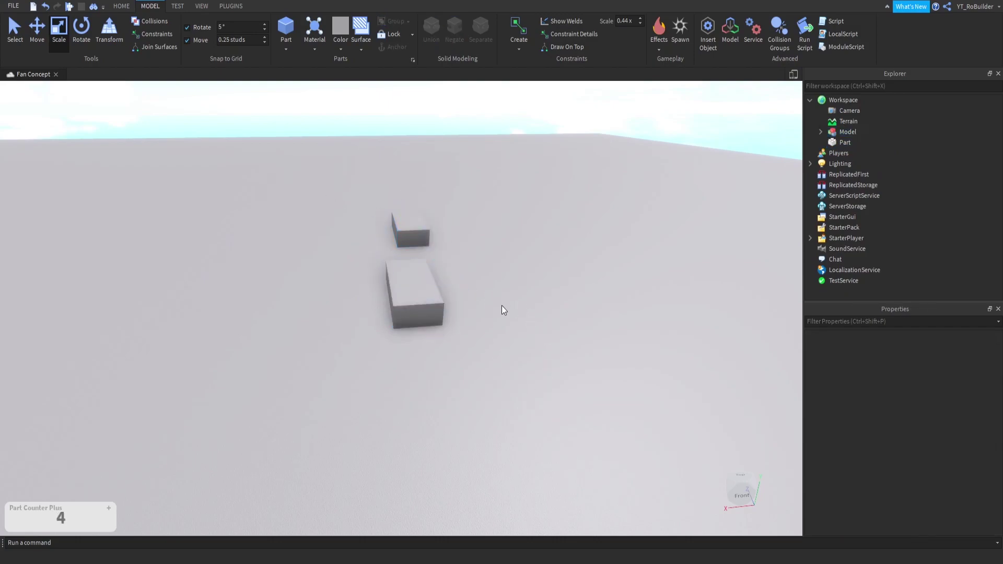
click(419, 291)
click(417, 226)
click(501, 268)
click(416, 275)
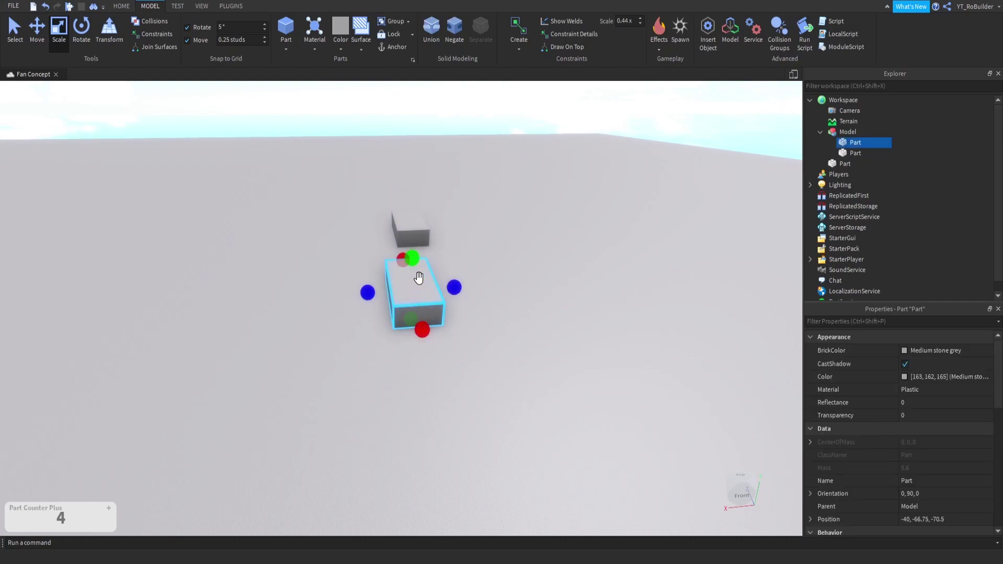
click(412, 227)
click(471, 236)
drag(314, 189, 543, 420)
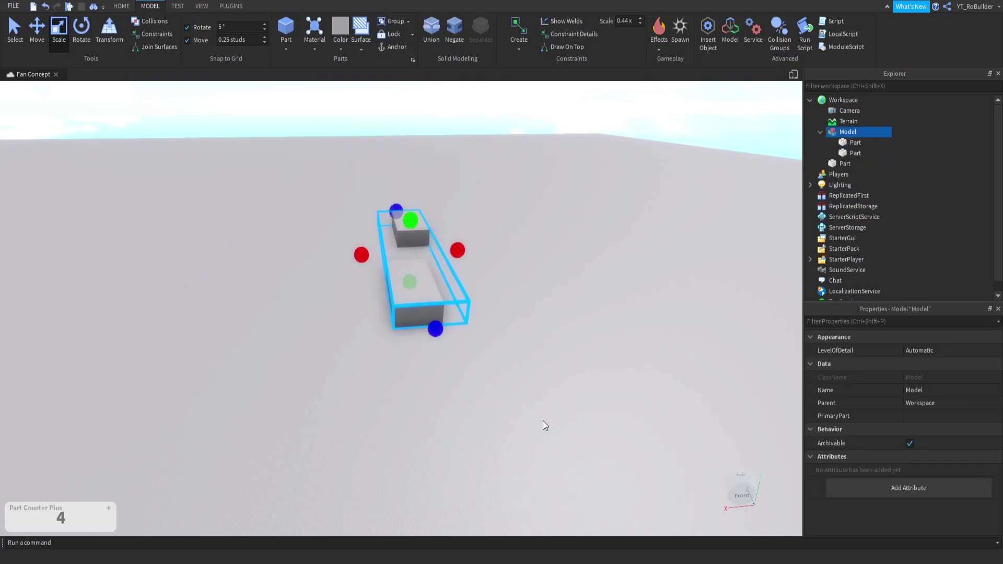
key(Delete)
right_drag(441, 298, 442, 297)
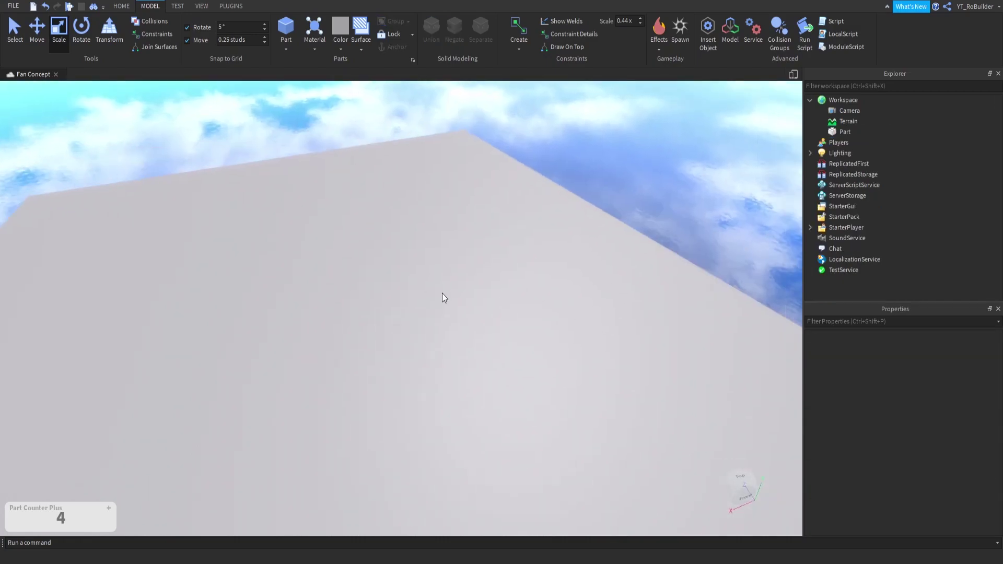